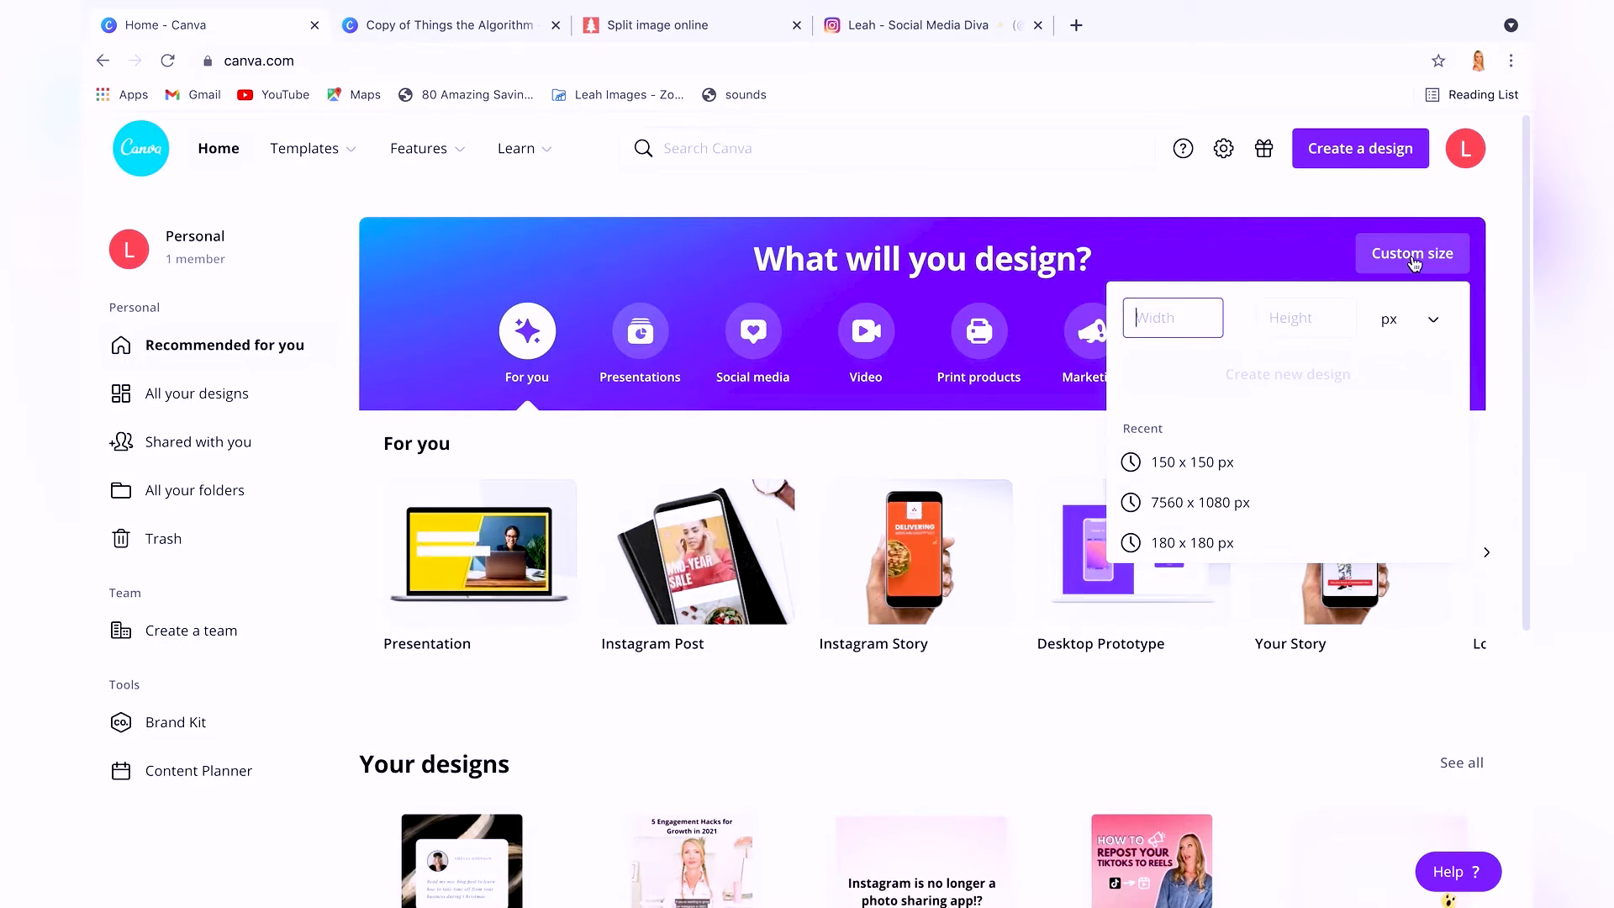
- Create a new custom-size design 7560 px wide and 1080 px high
type("7")
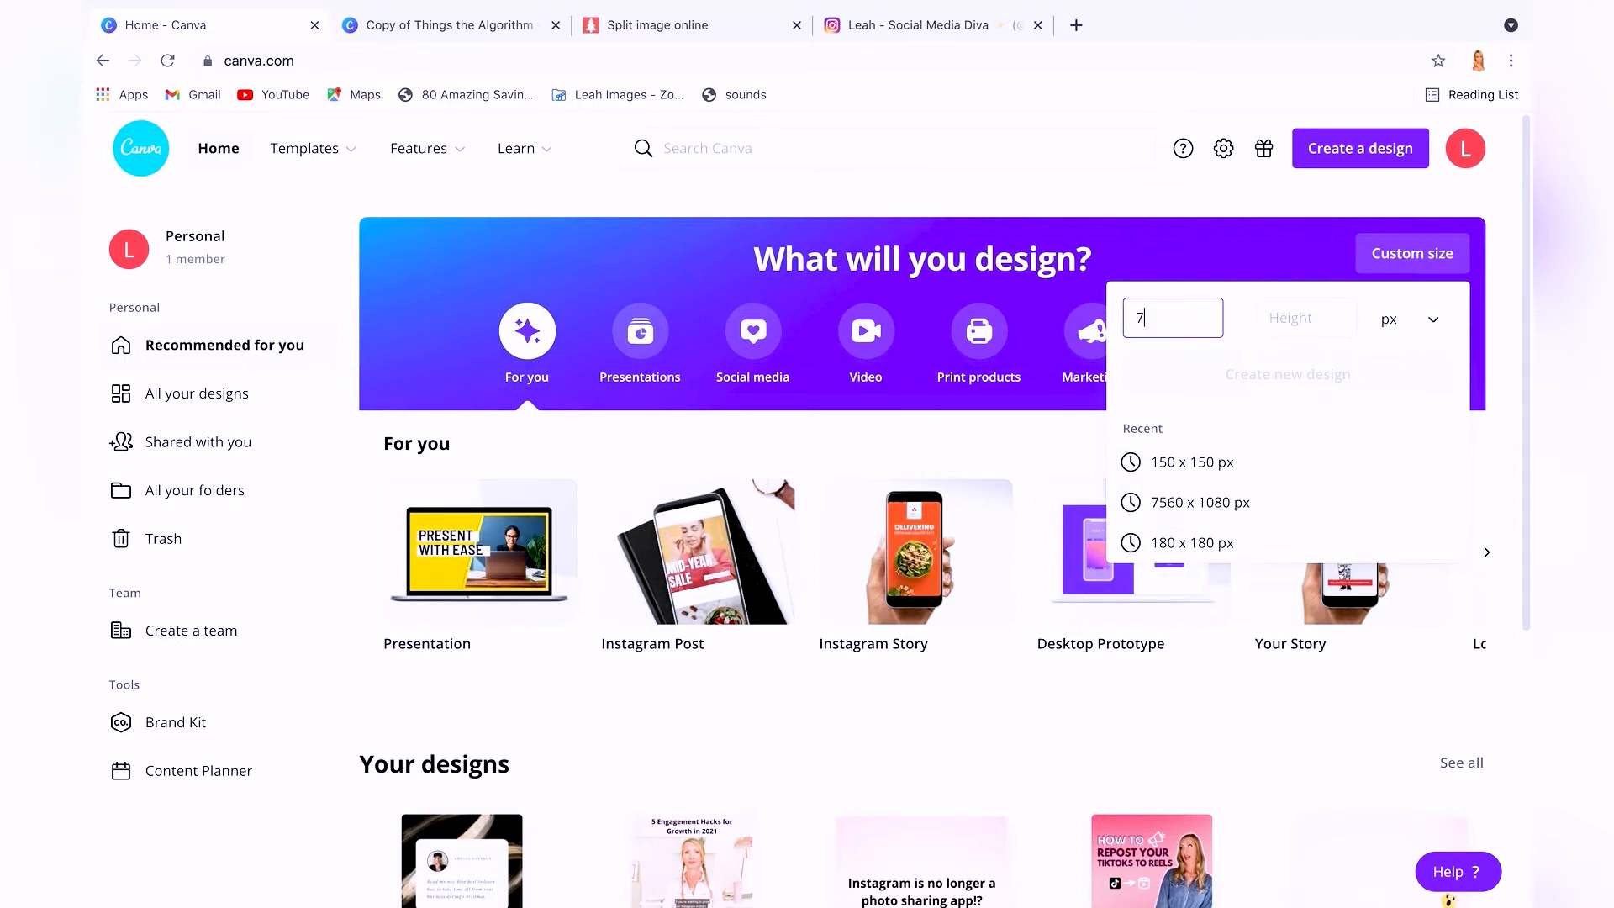
type("560")
key("Tab")
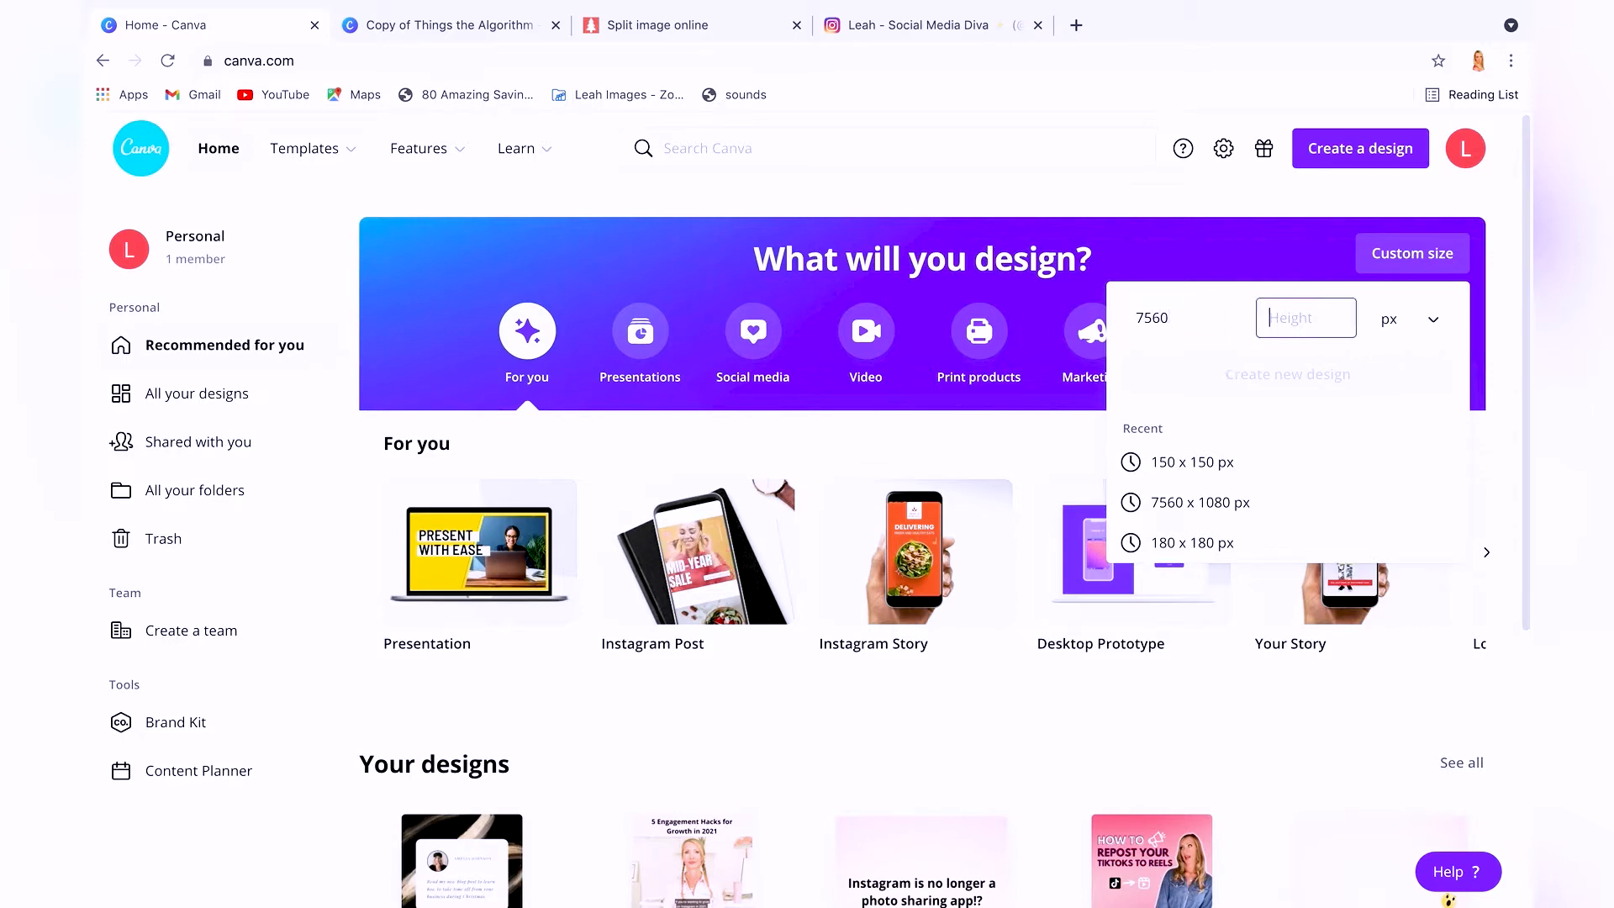
type("1080")
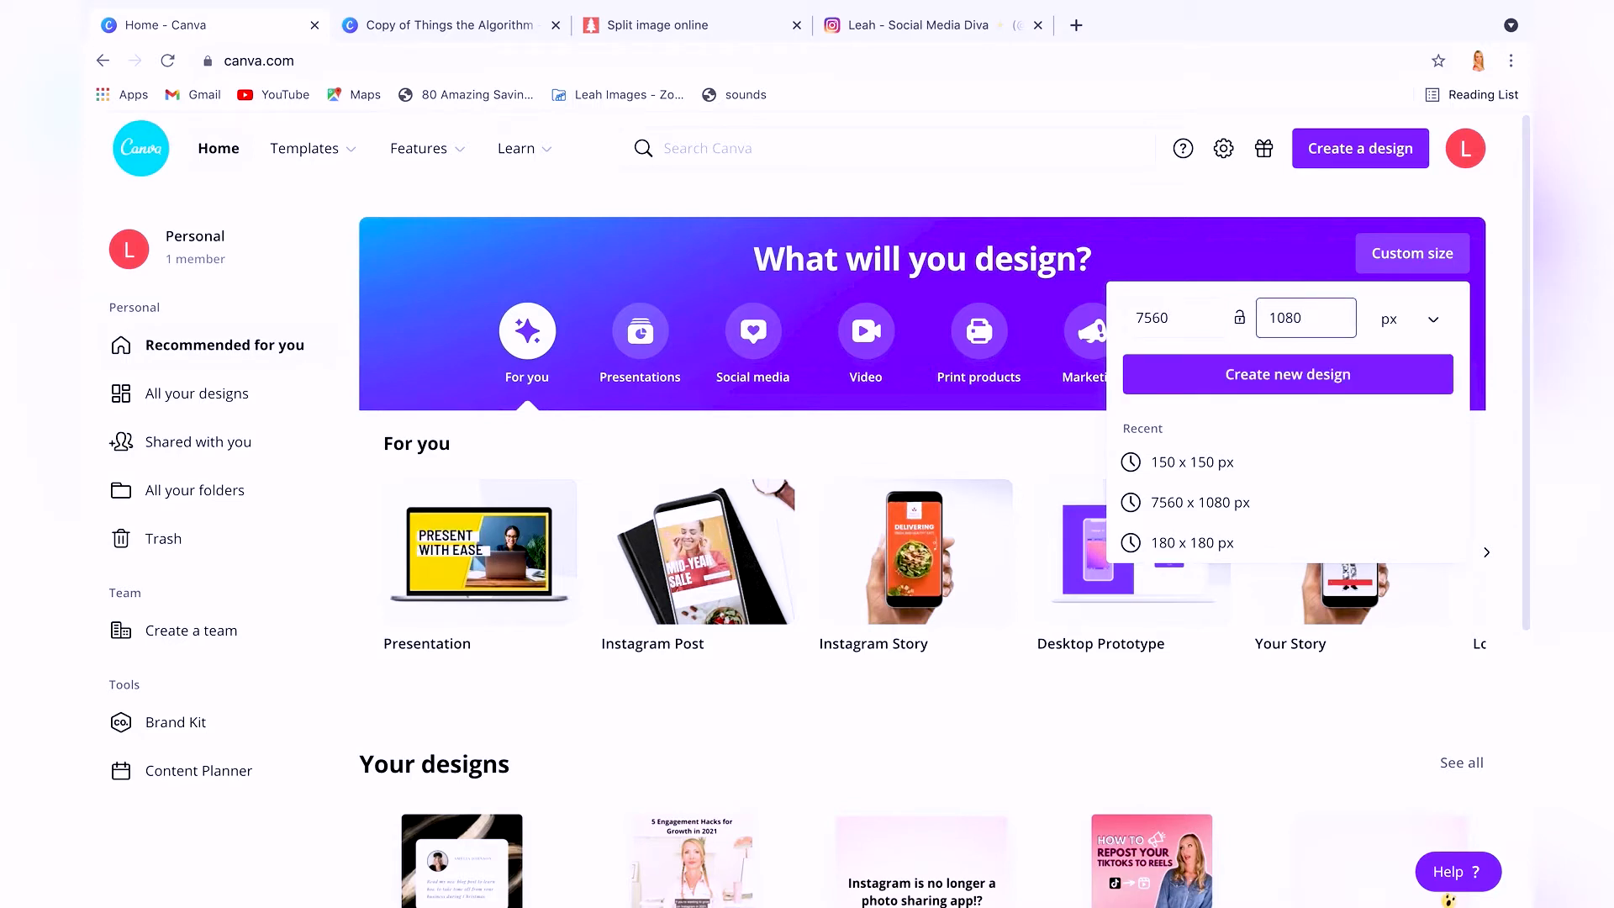
left_click(1223, 376)
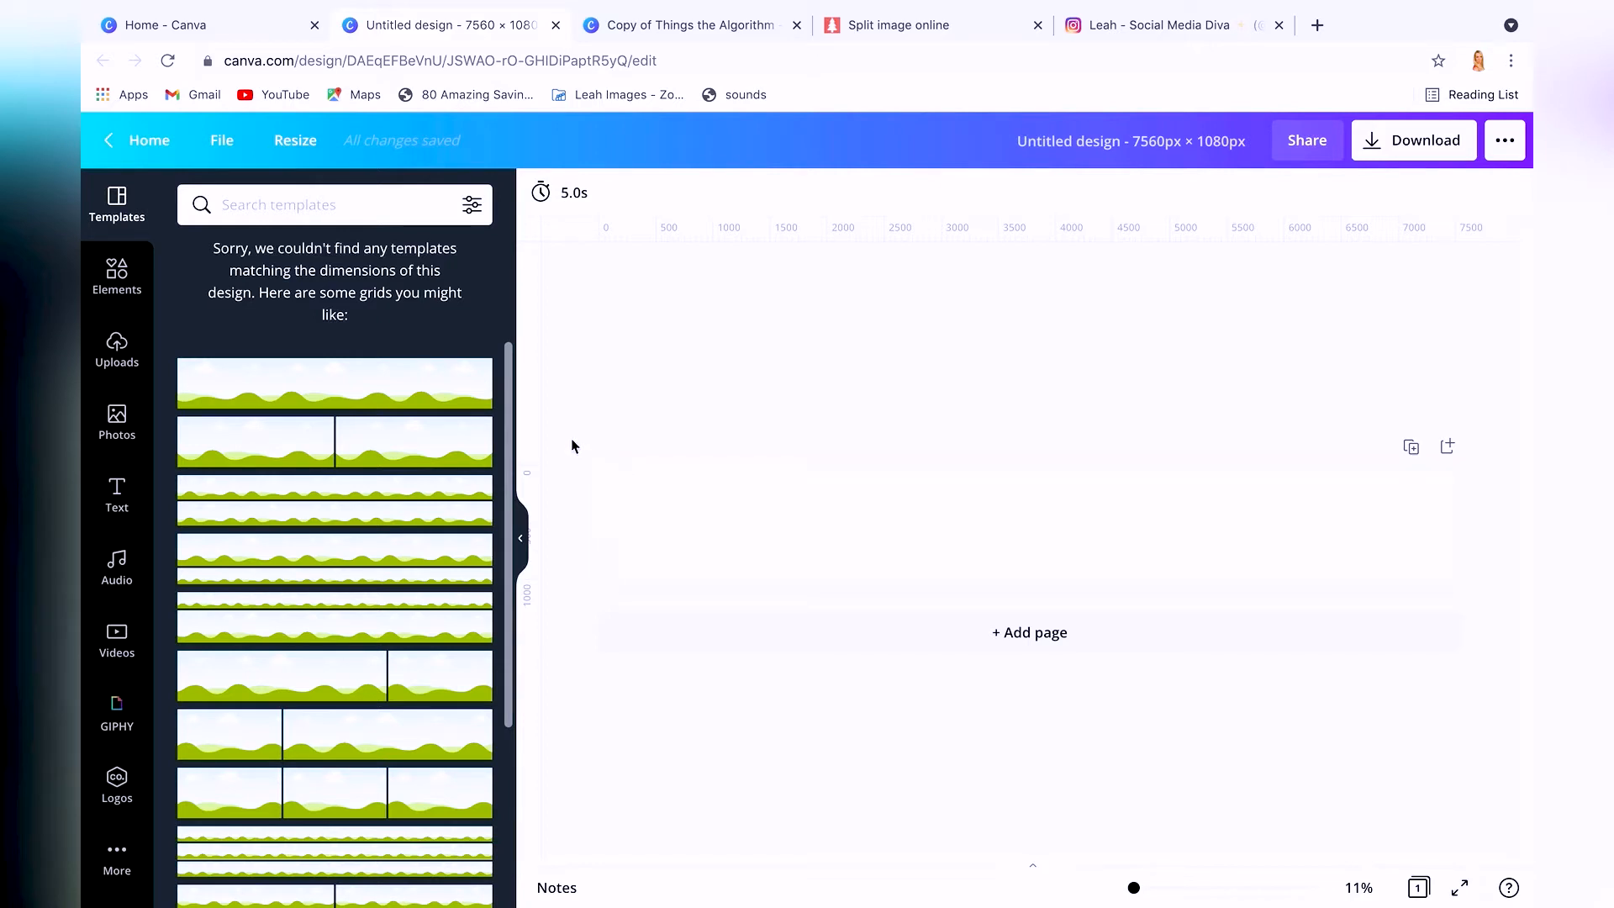
- Place six evenly spaced vertical guides, the first at about 1086 px, to divide the page into seven square slides
left_click_drag(544, 418, 723, 405)
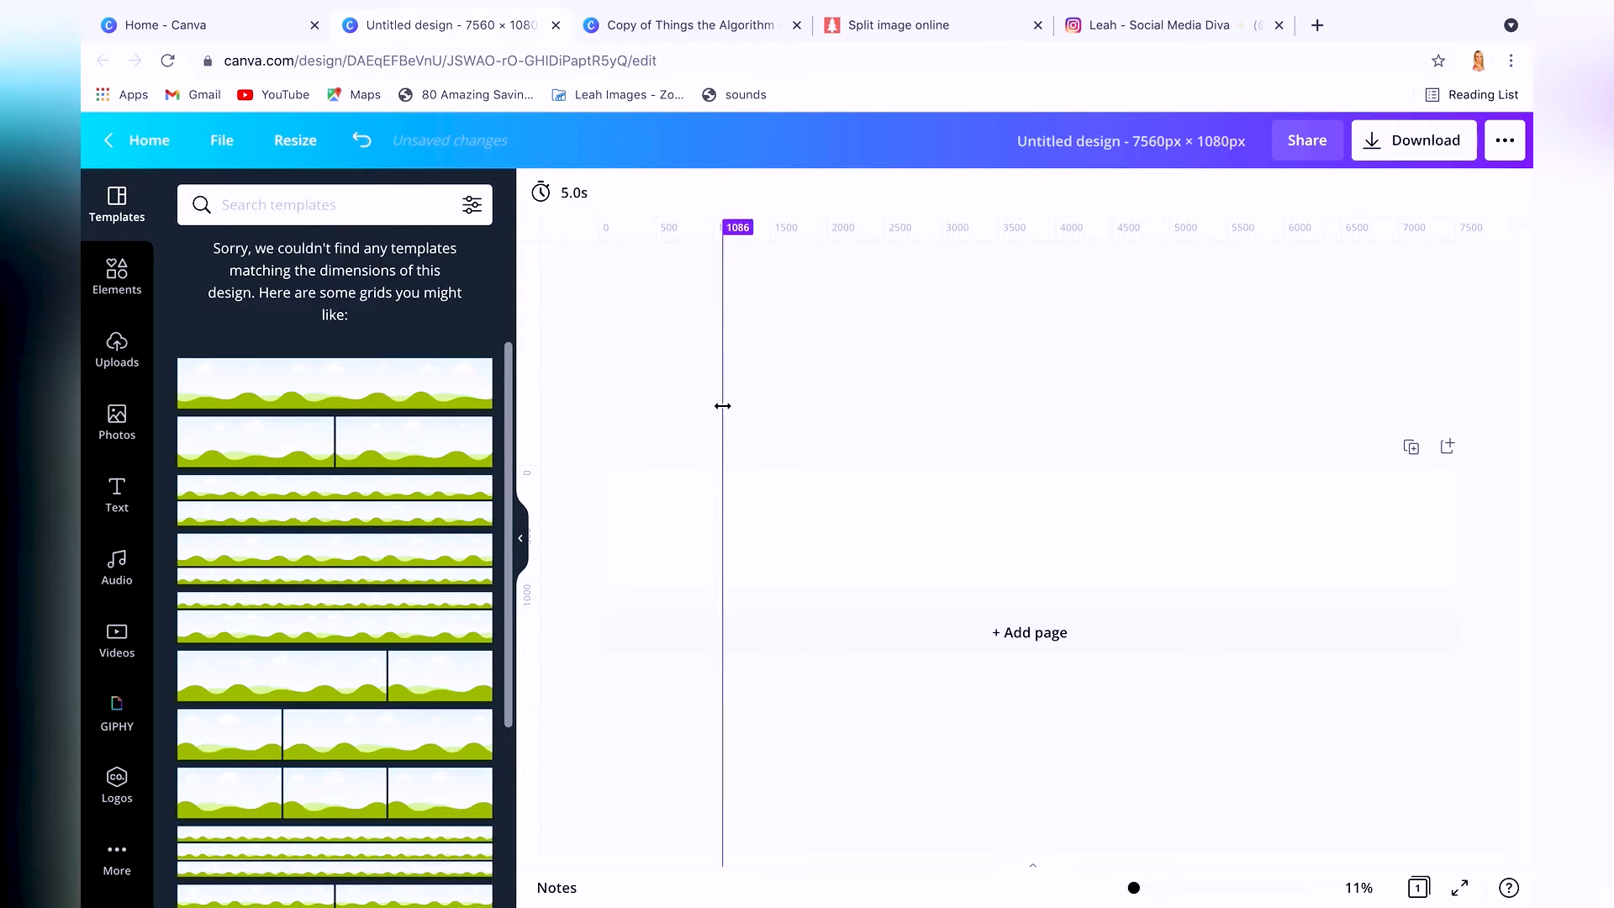
left_click_drag(723, 406, 723, 406)
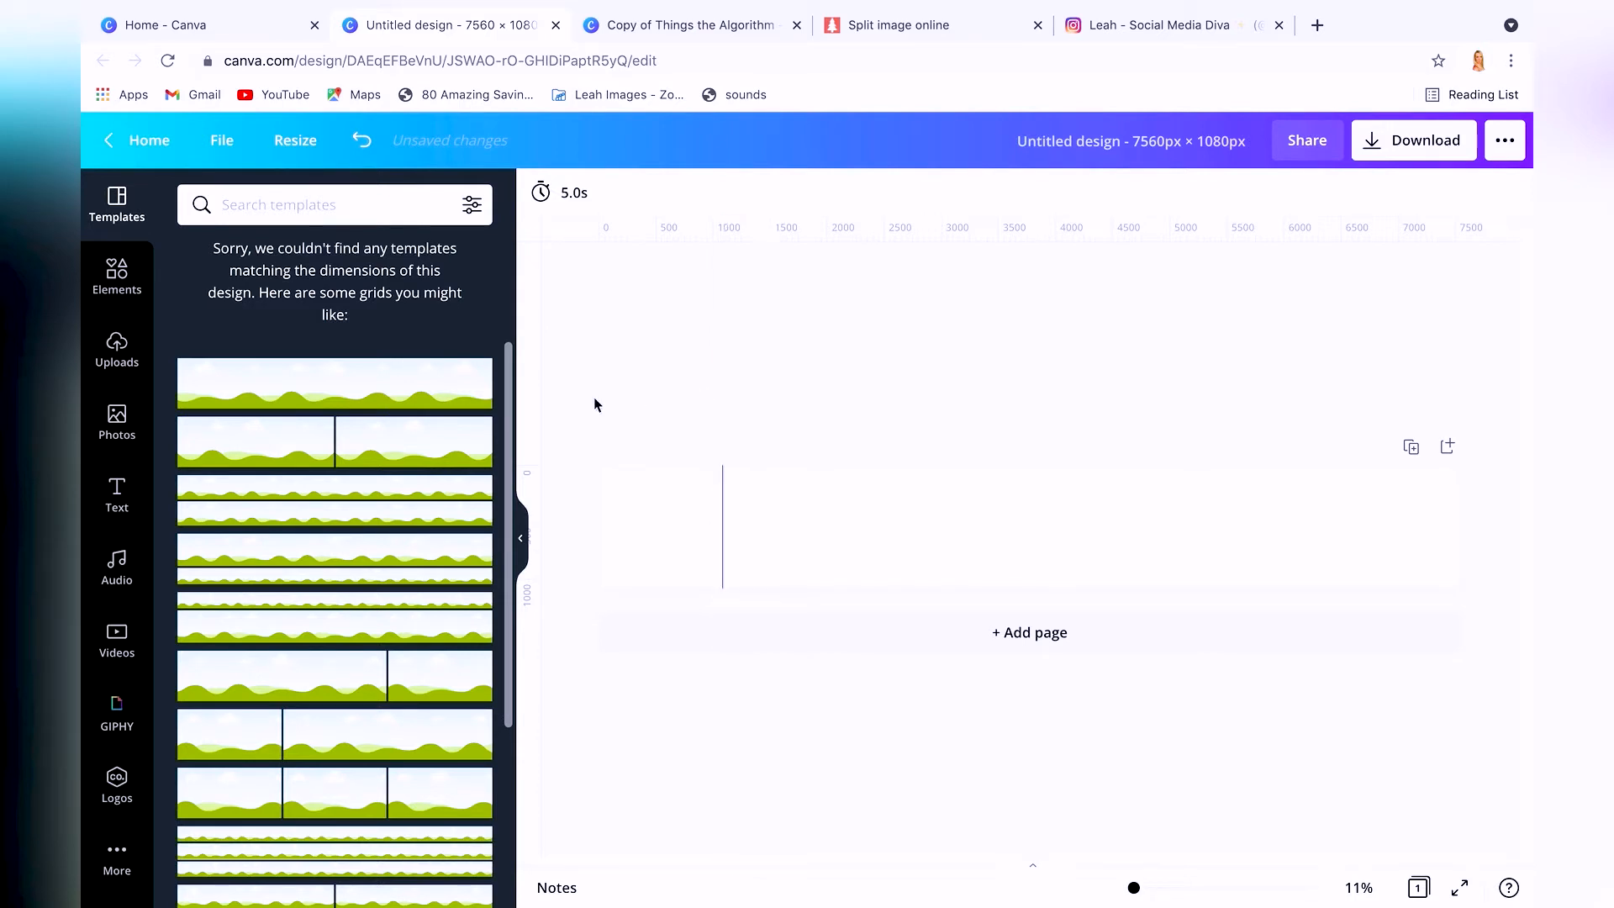
left_click_drag(541, 403, 844, 401)
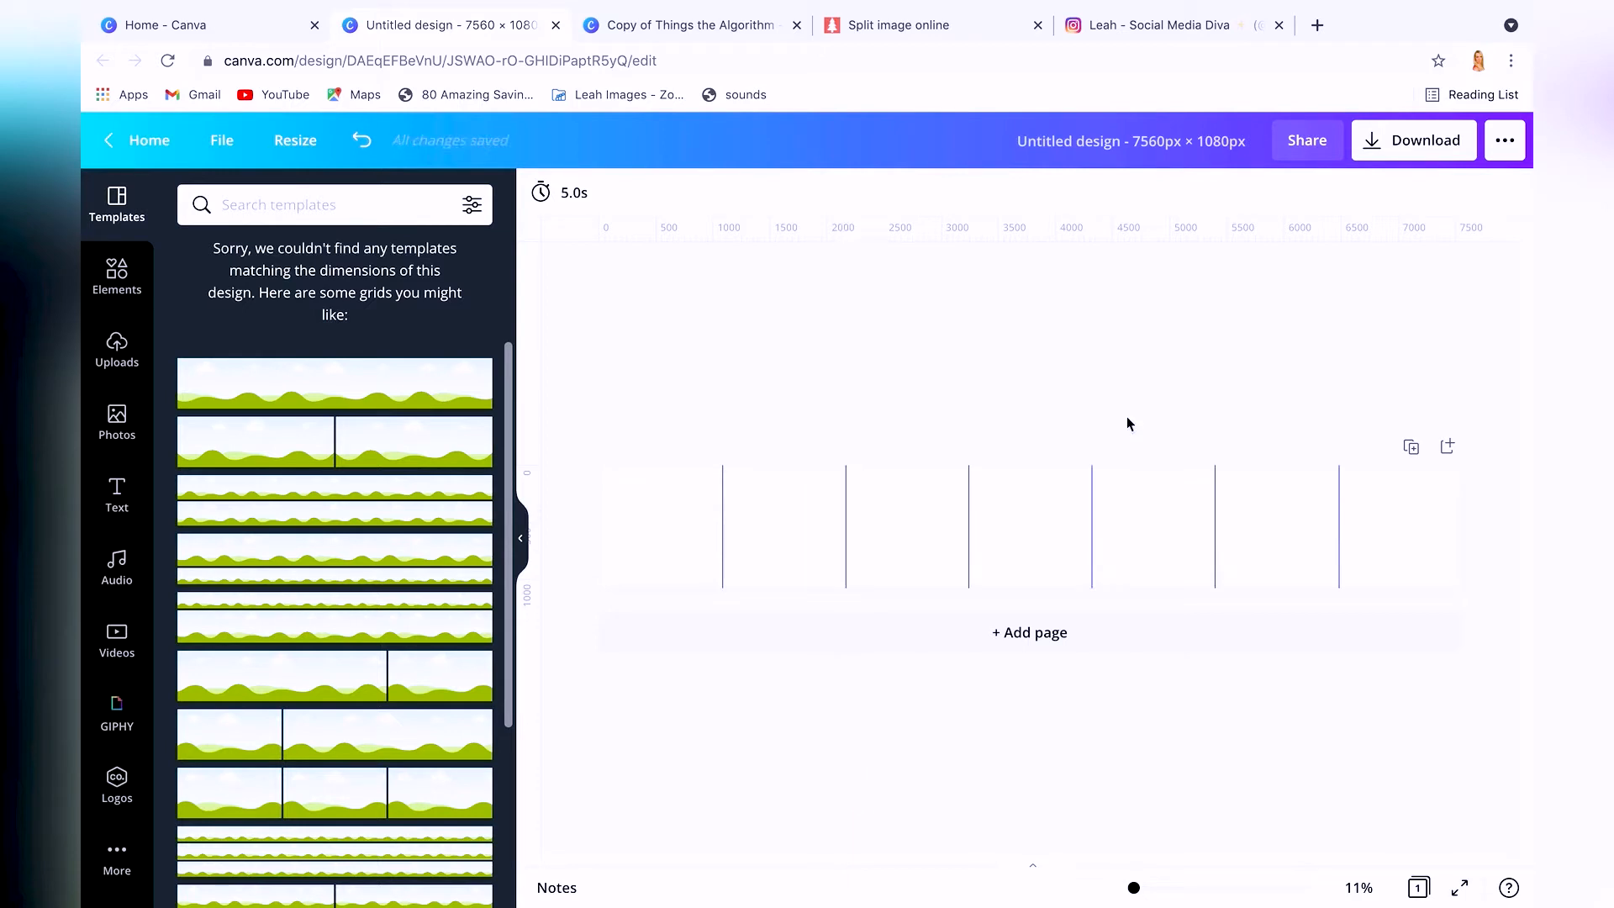
left_click_drag(720, 485, 720, 485)
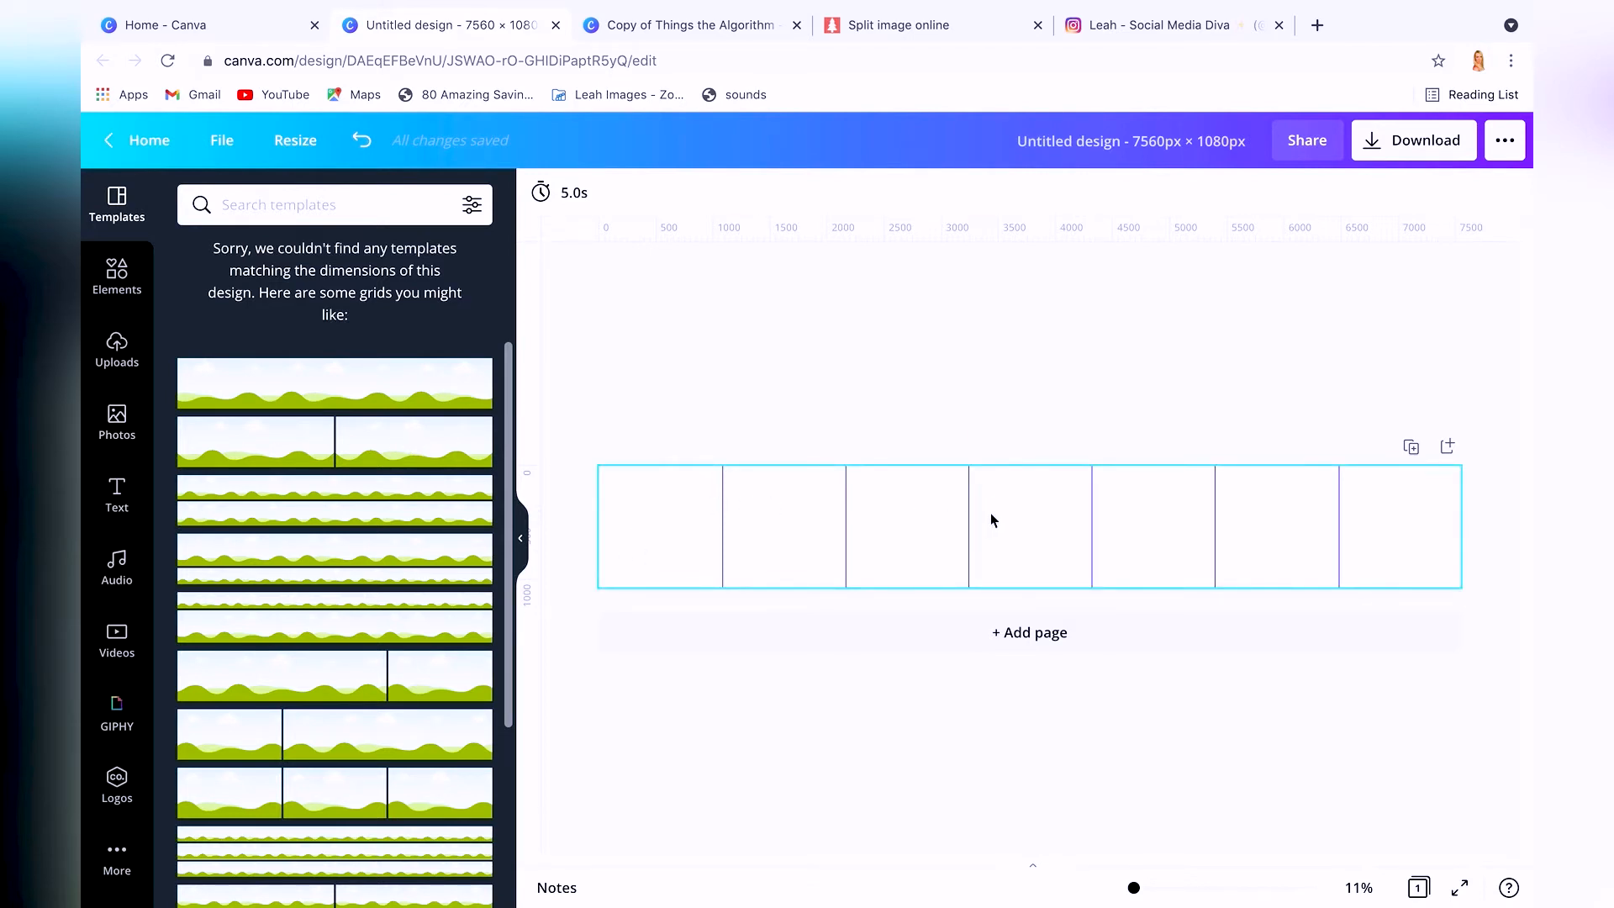
- Search the photos for "light pink background" and add the plain soft pink gradient photo to the page
left_click(110, 427)
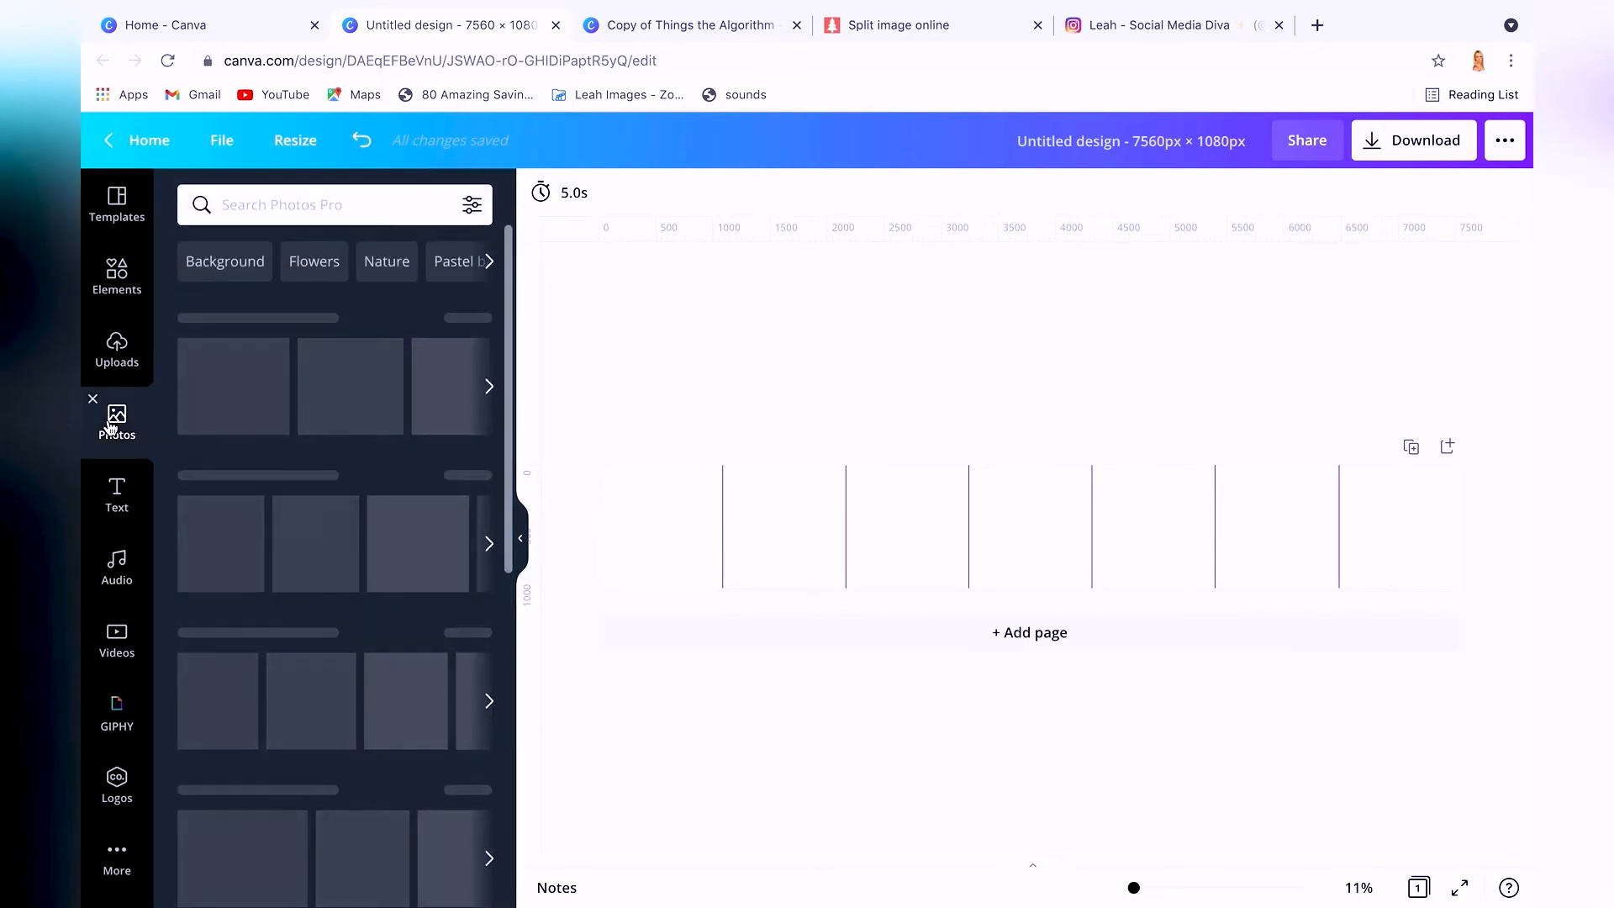
left_click(257, 207)
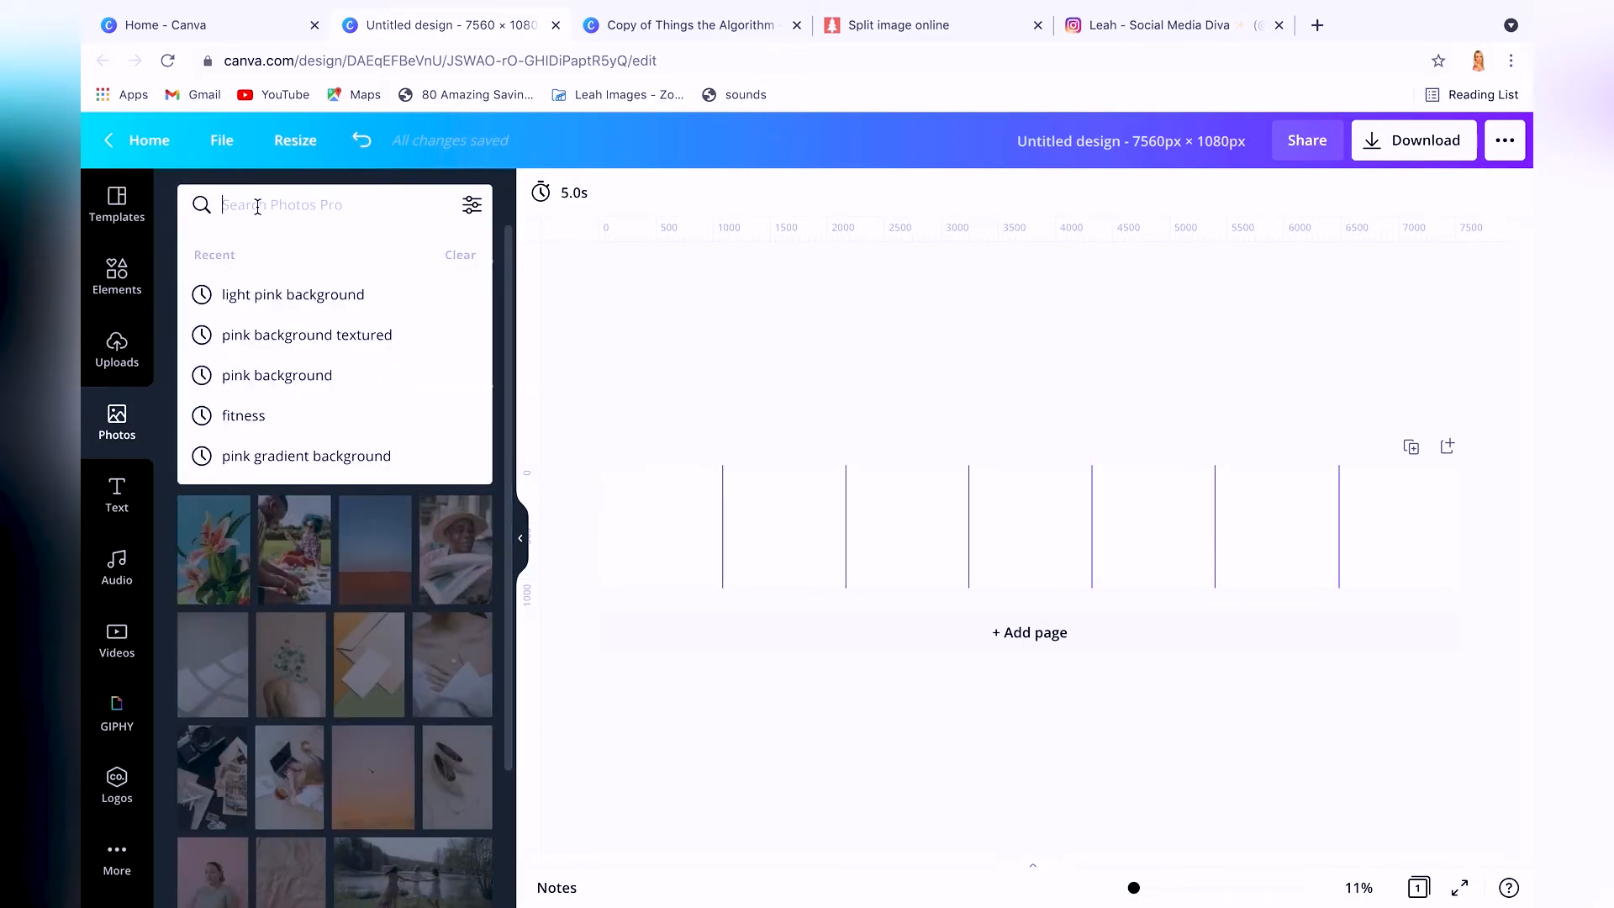
left_click(254, 296)
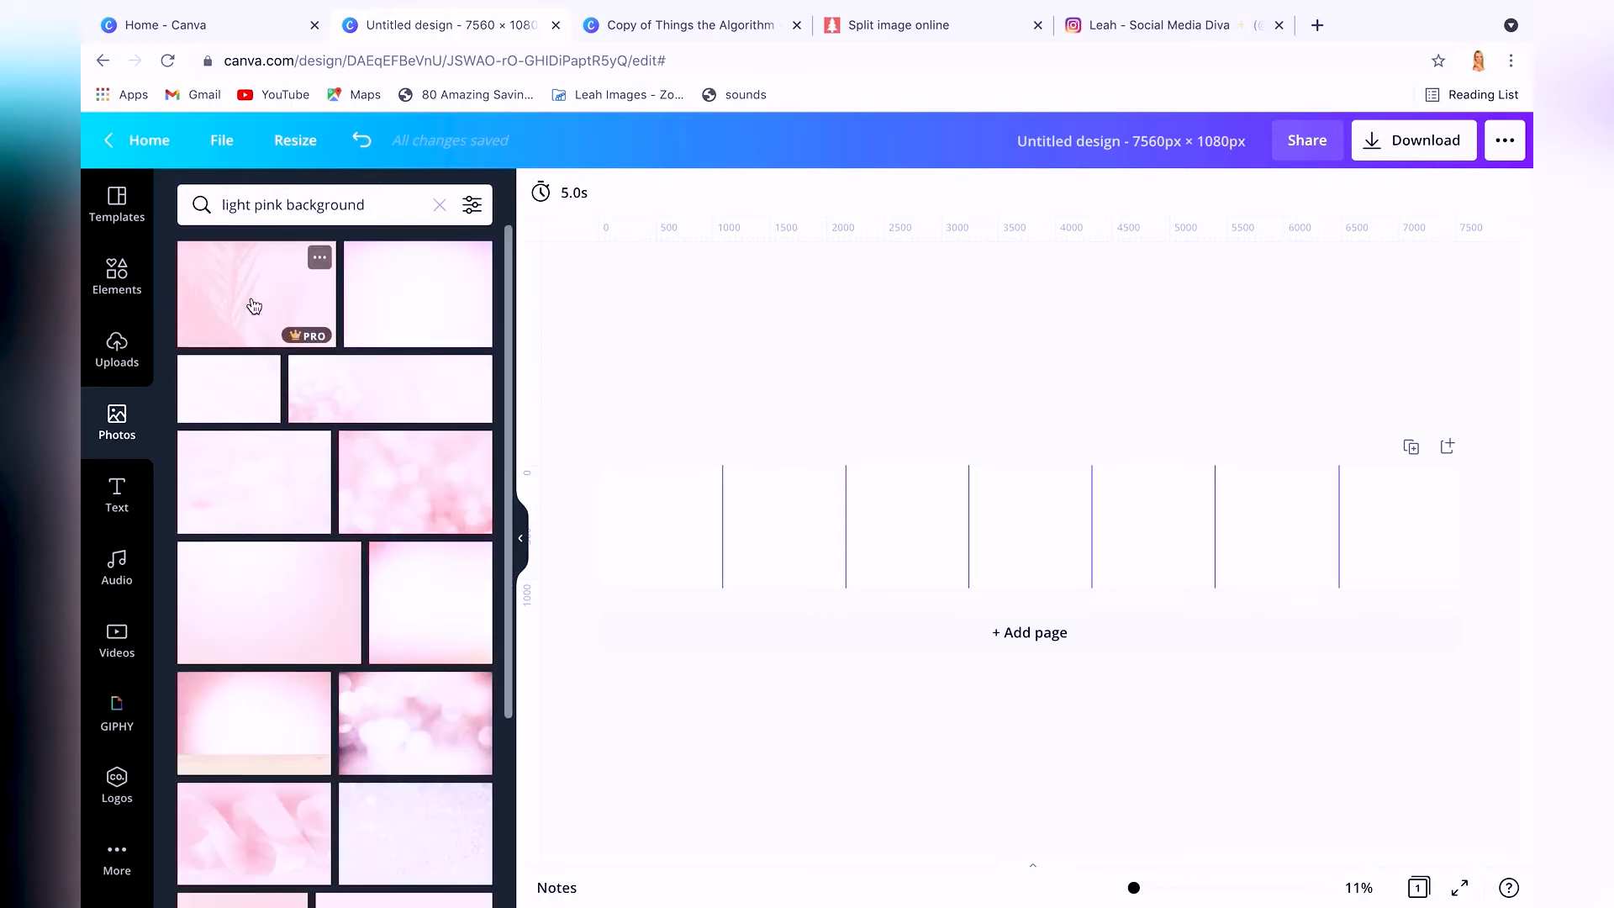
left_click(236, 622)
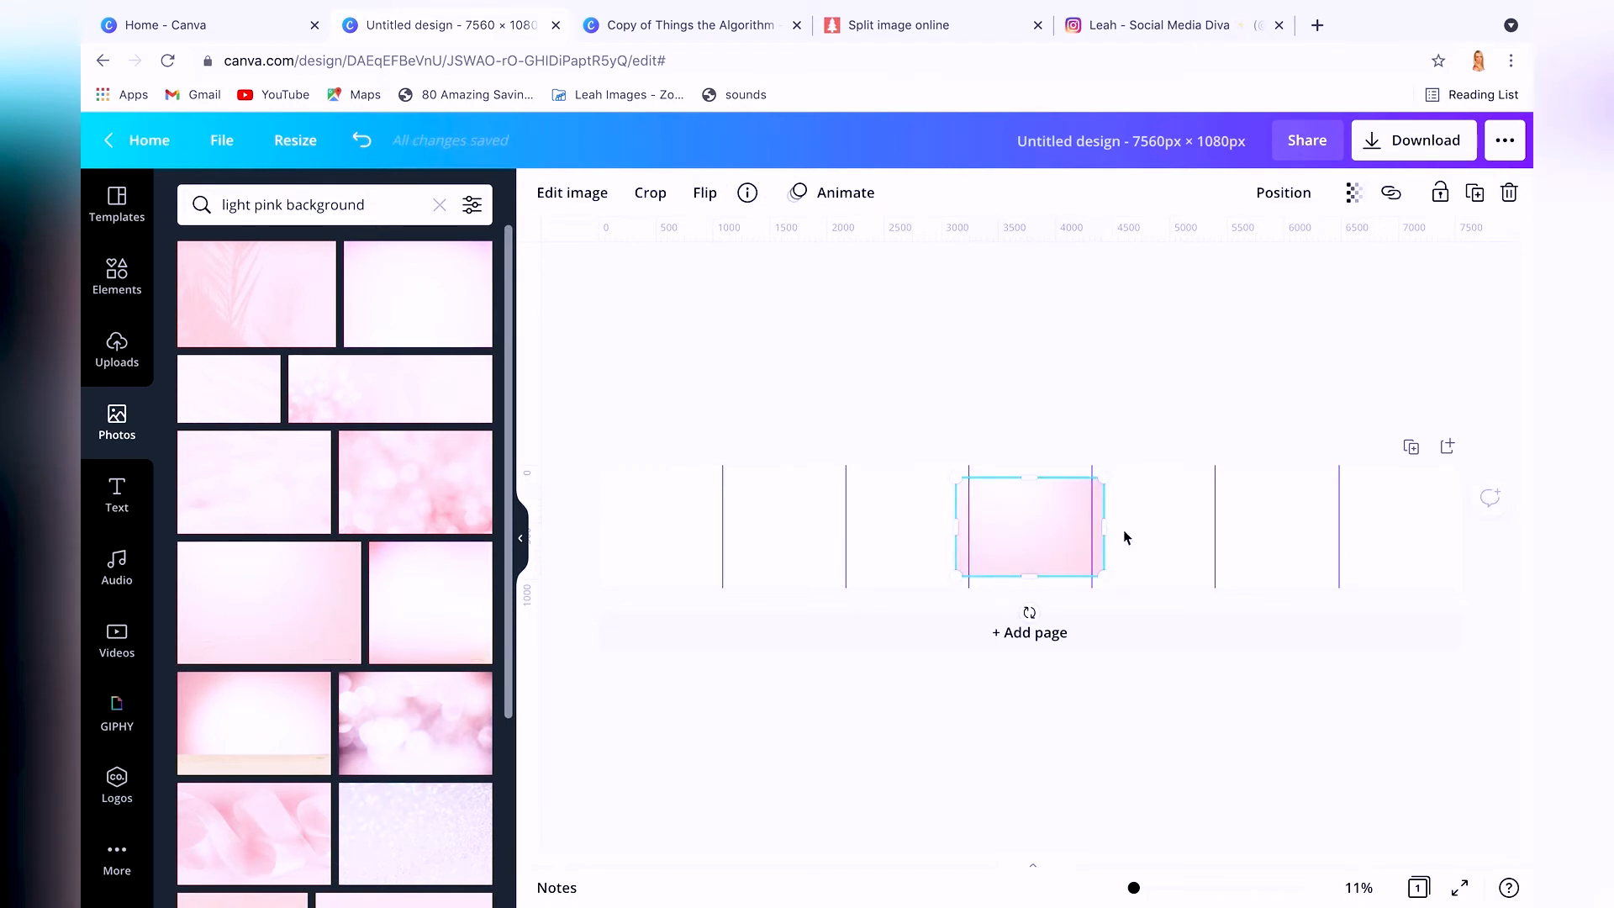
- Stretch the pink background photo to the page's edges so it fills the full width and height
left_click_drag(1107, 530, 1462, 538)
left_click_drag(955, 530, 599, 521)
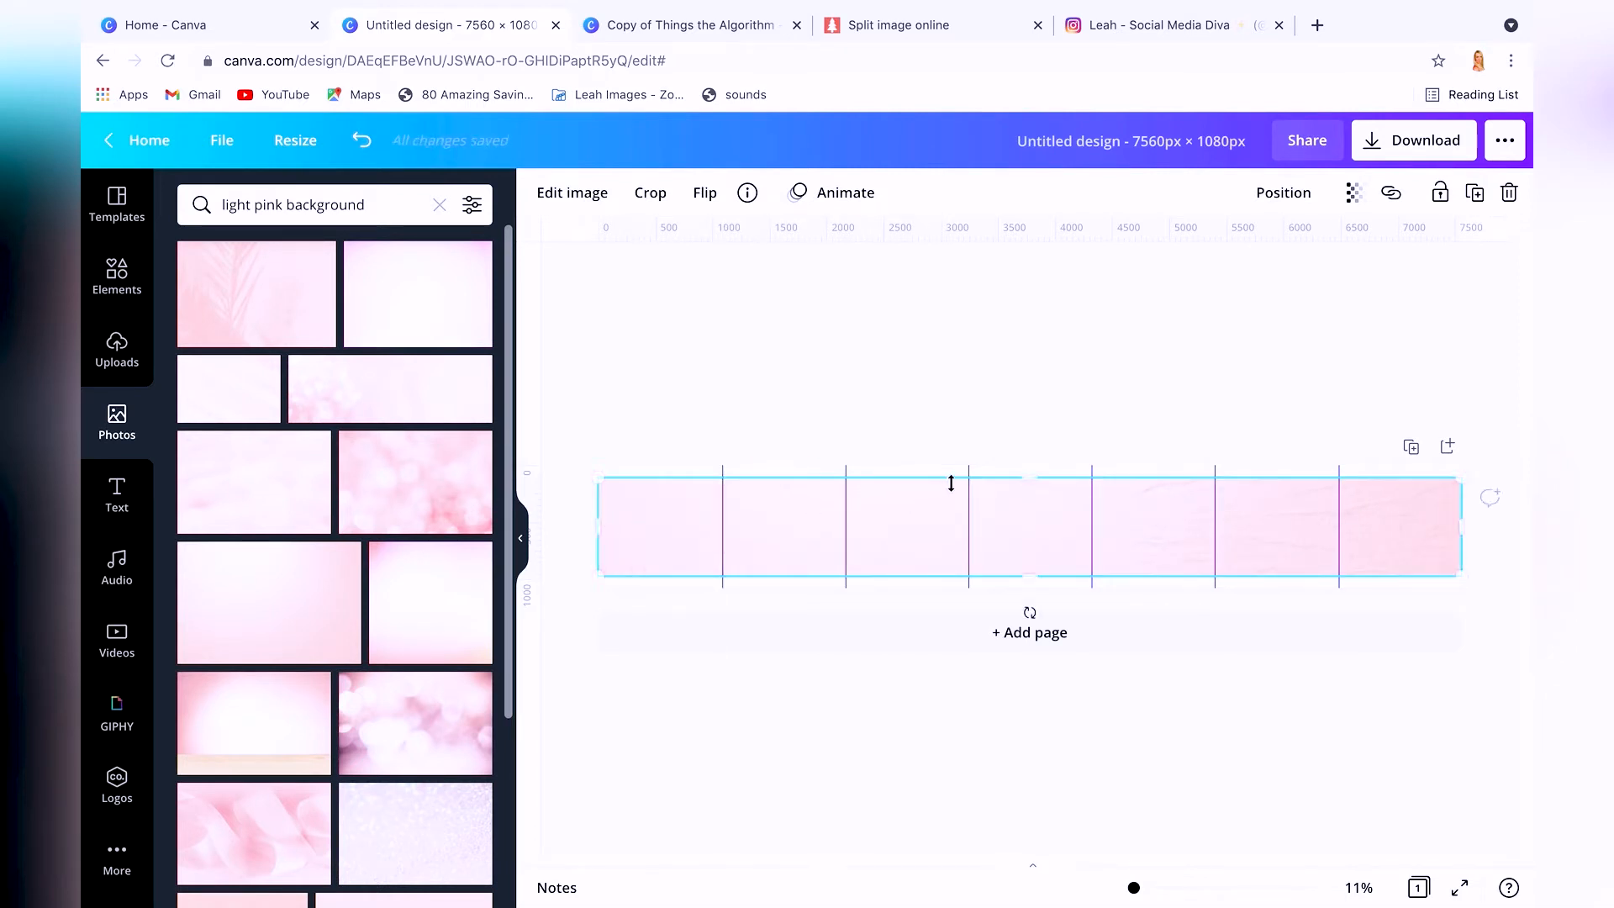
left_click_drag(1027, 475, 1027, 463)
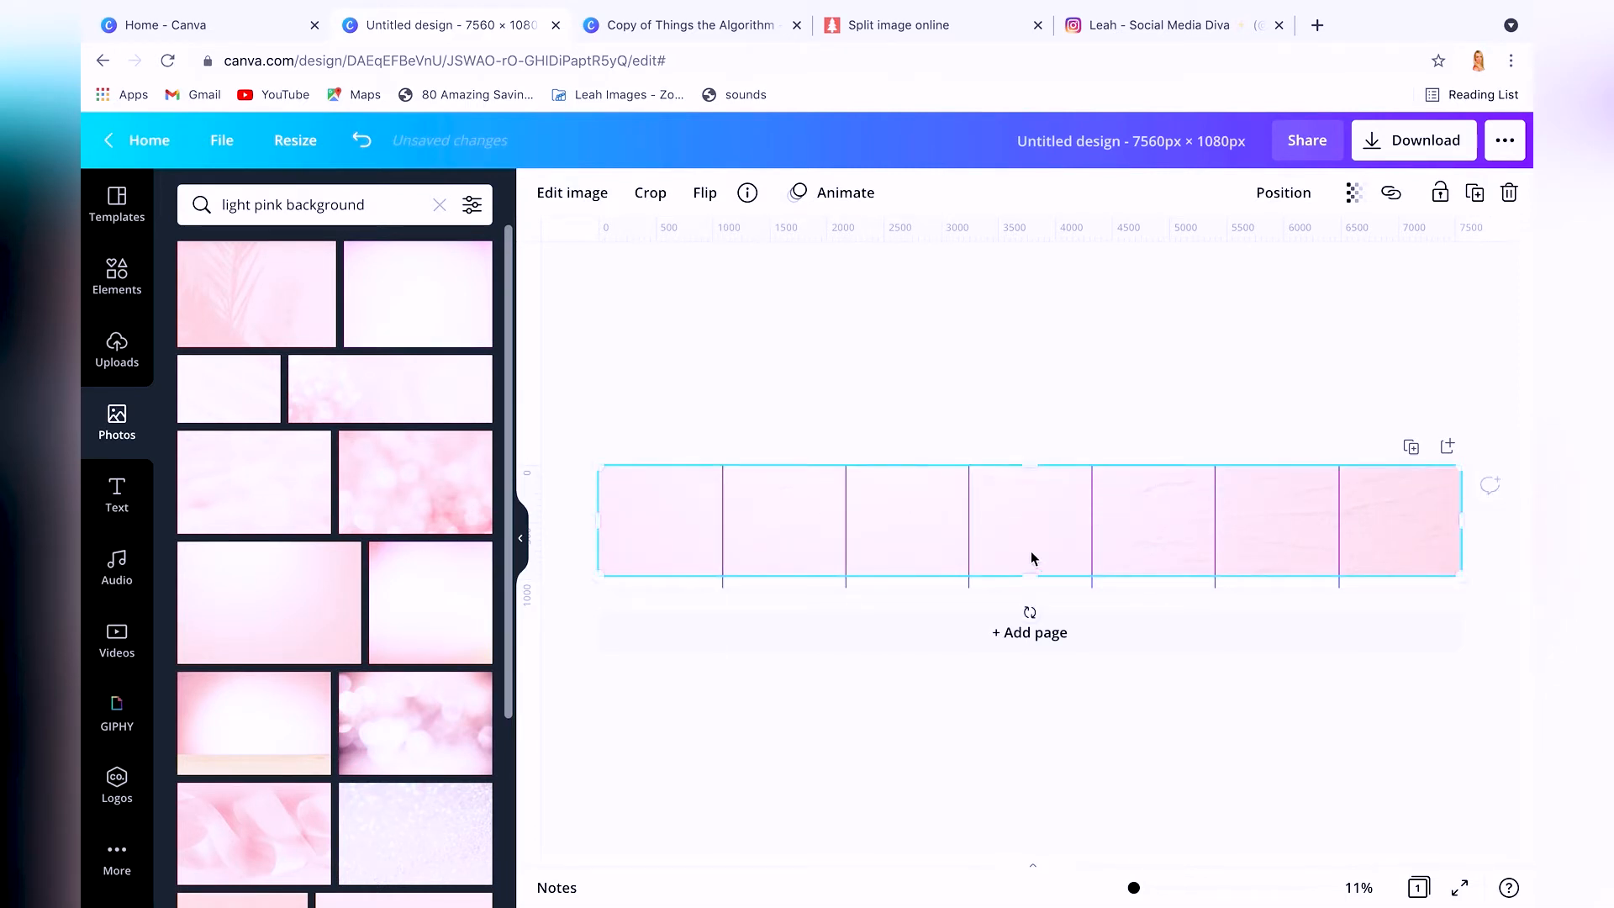
left_click_drag(1028, 571, 1030, 587)
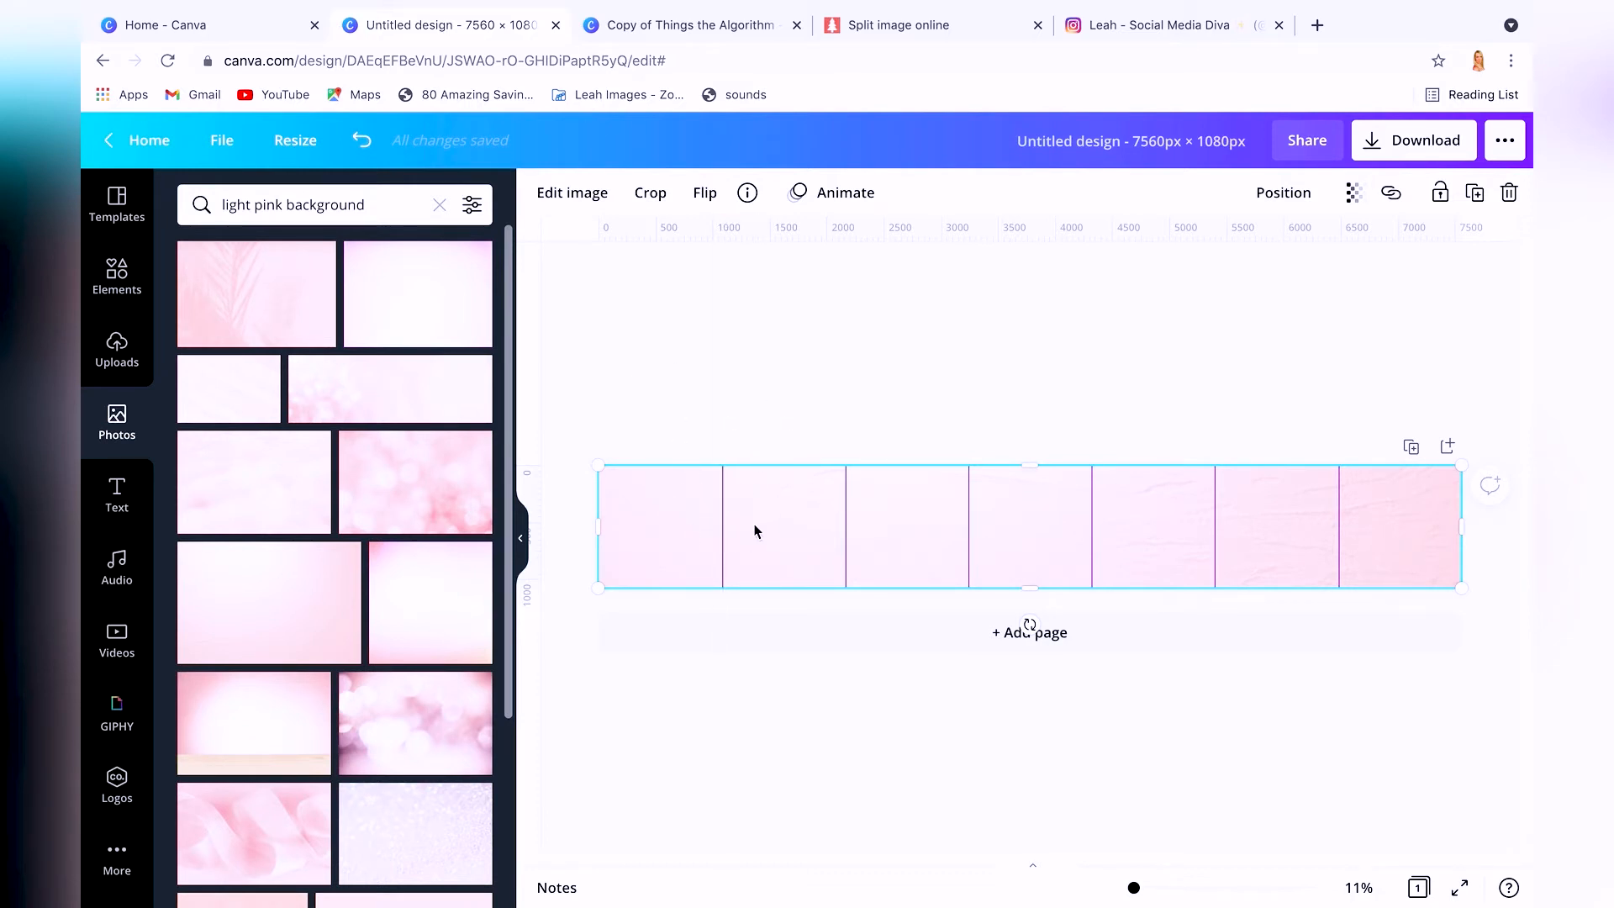
- Switch to the "Copy of Things the Algorithm" design and examine the first slide's portrait, its heading text and the available fonts
key("ctrl+Tab")
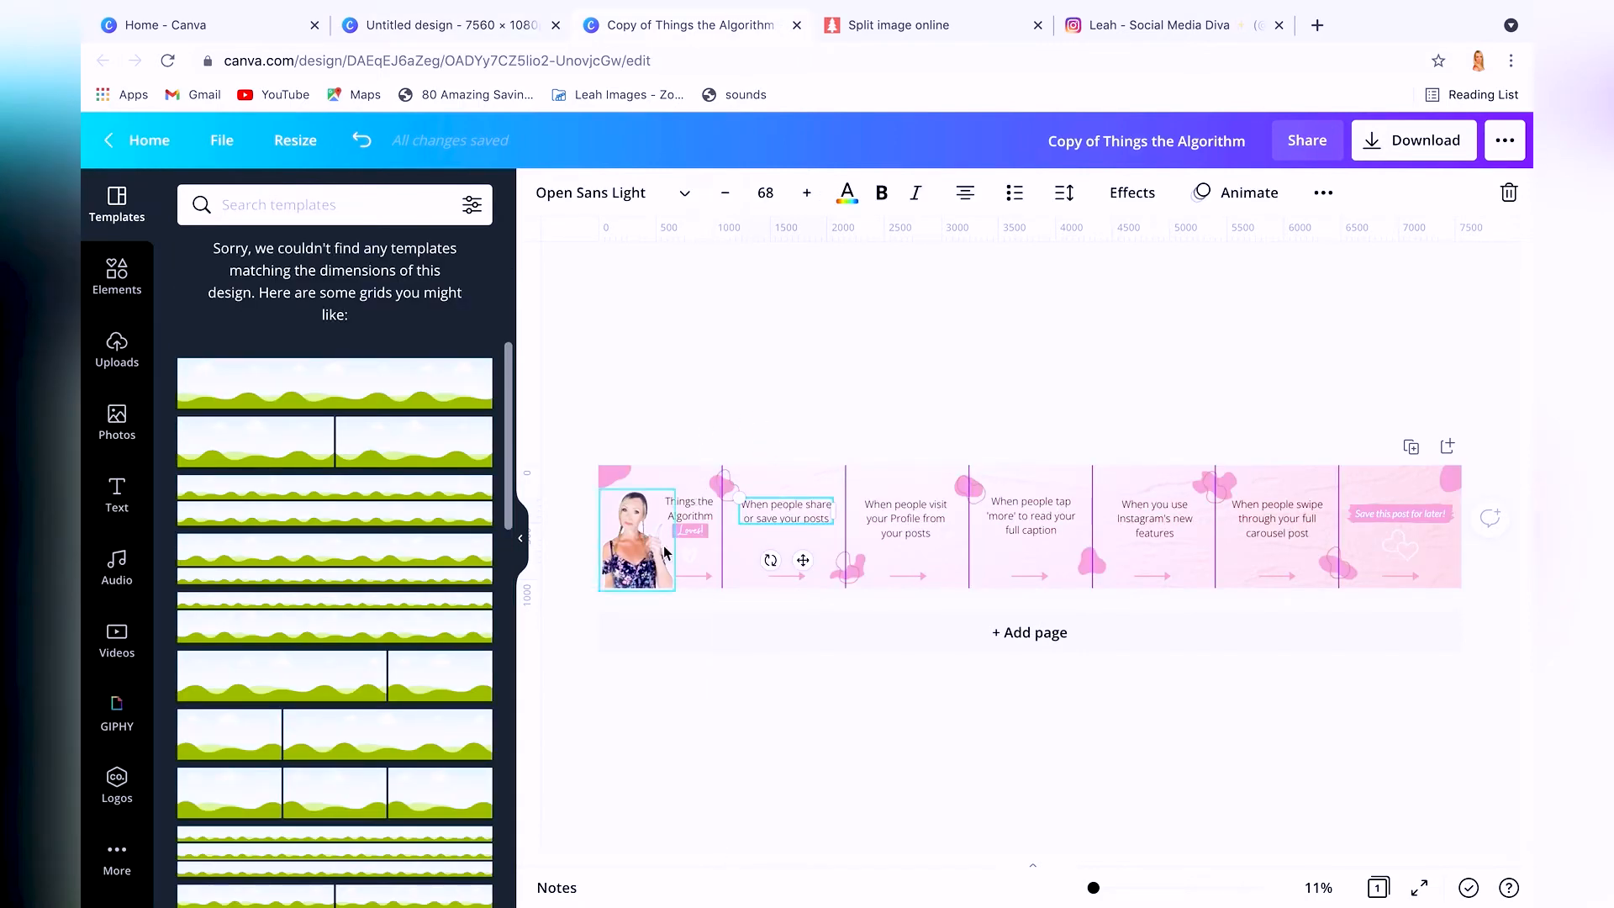
left_click(693, 513)
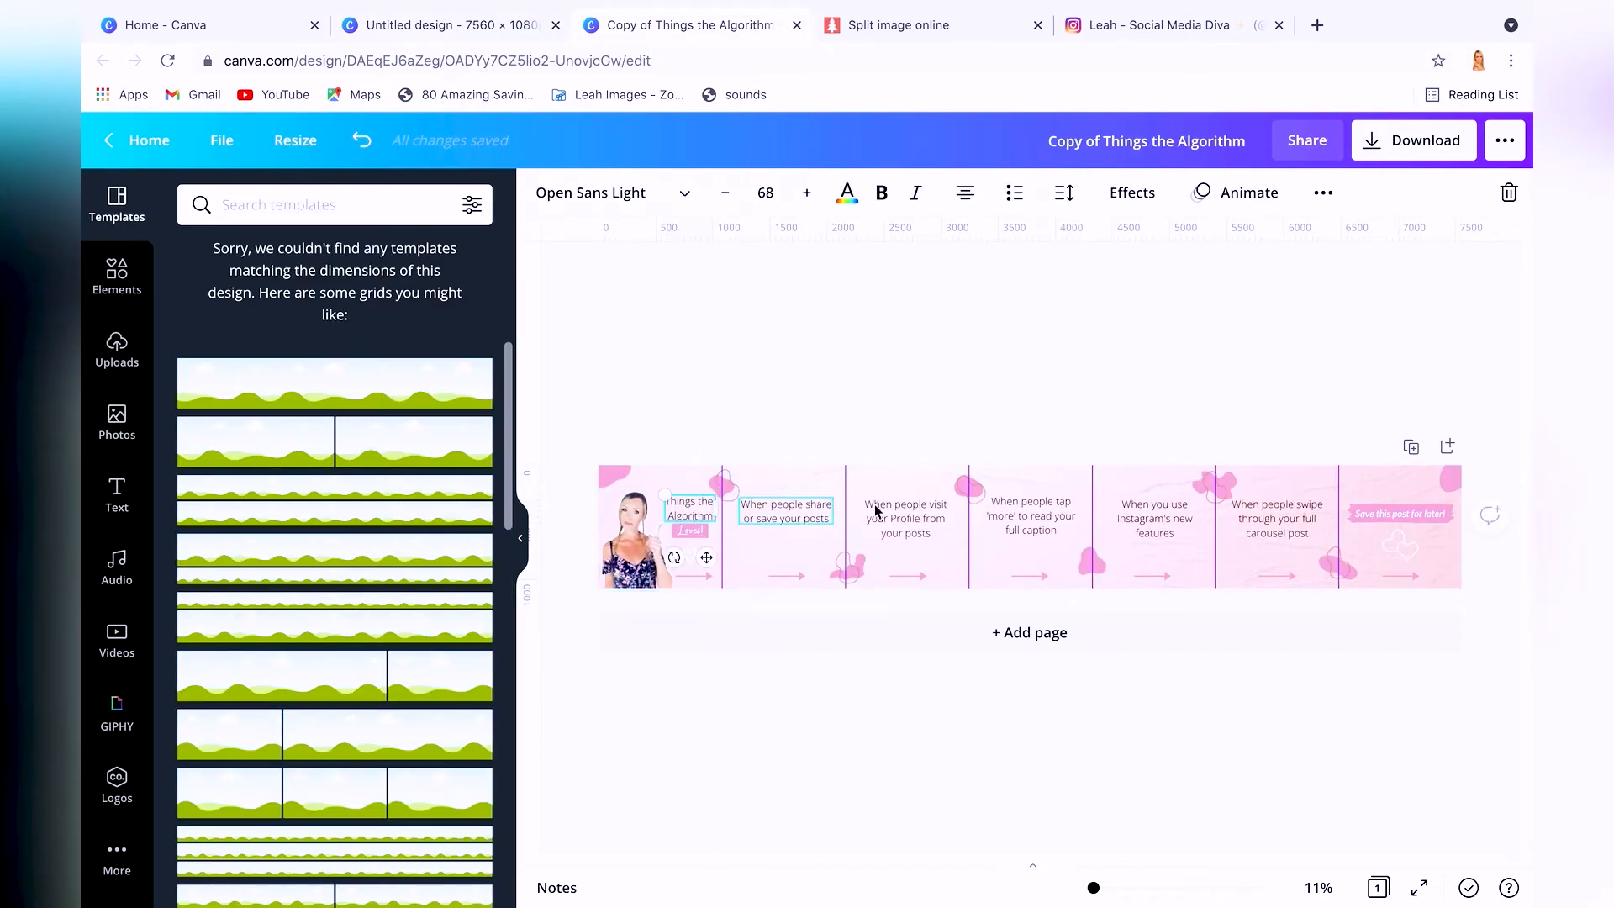
left_click(636, 564)
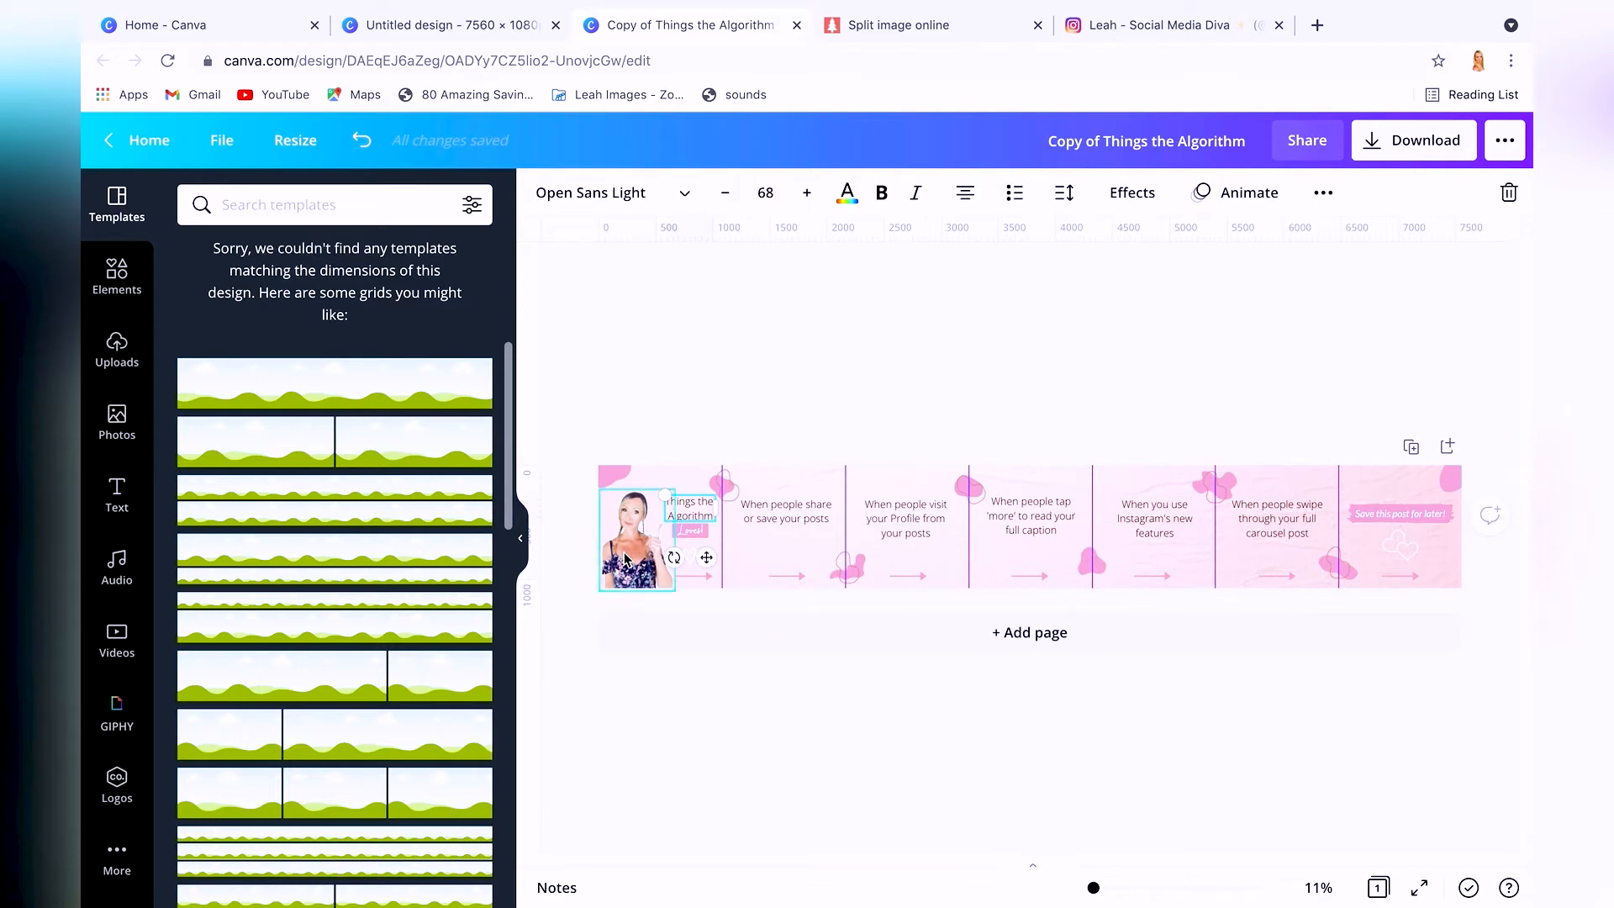
left_click(624, 552)
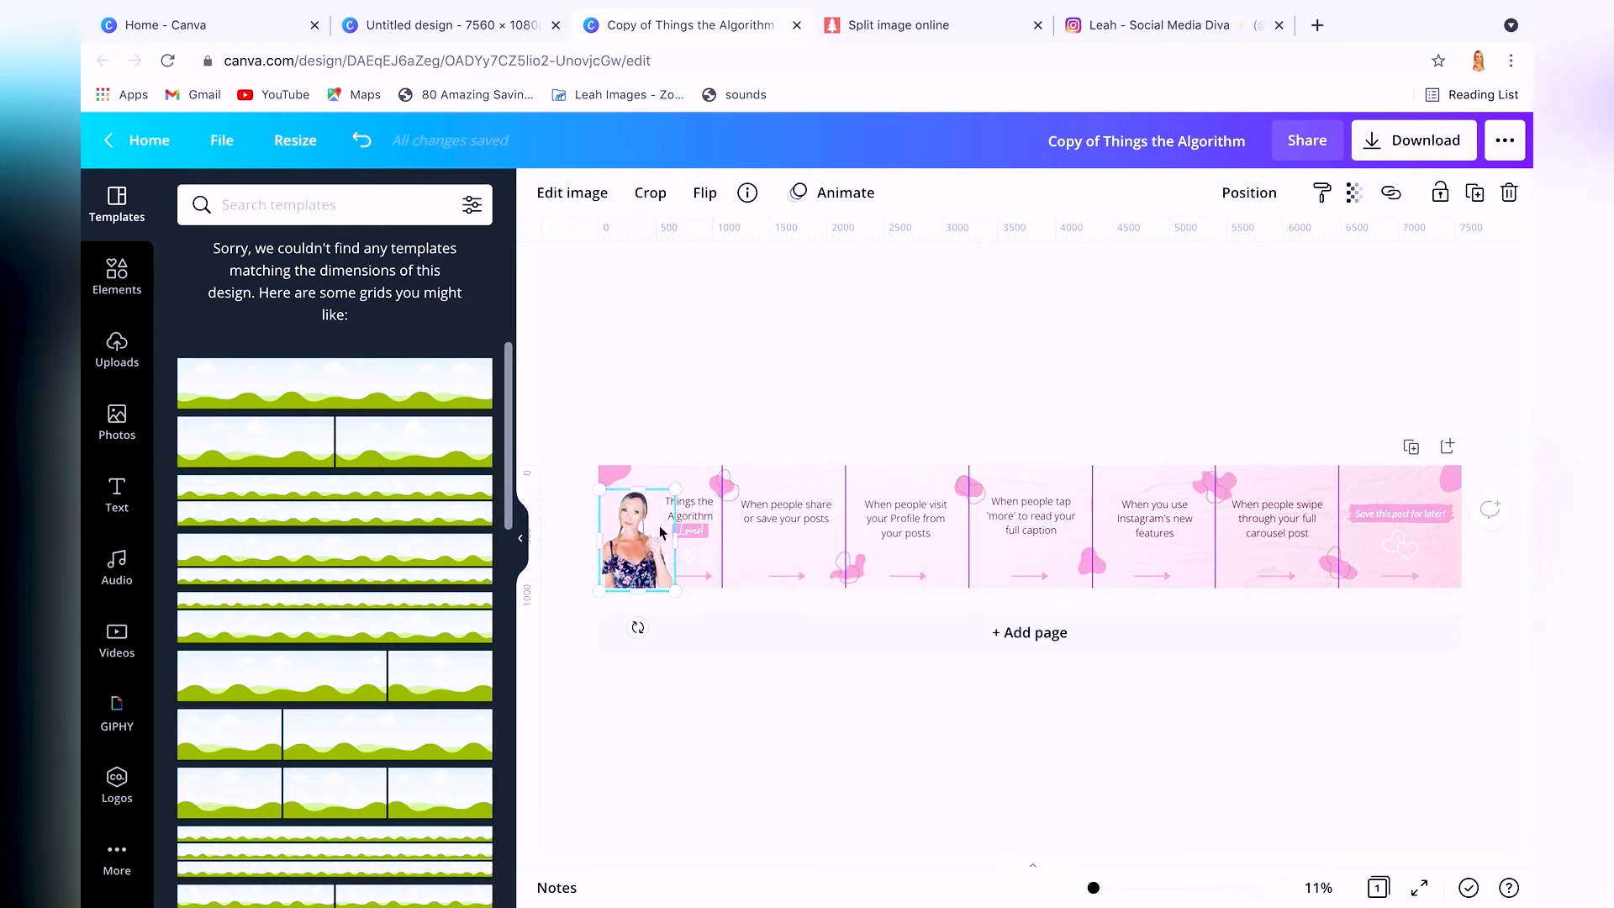
left_click(699, 513)
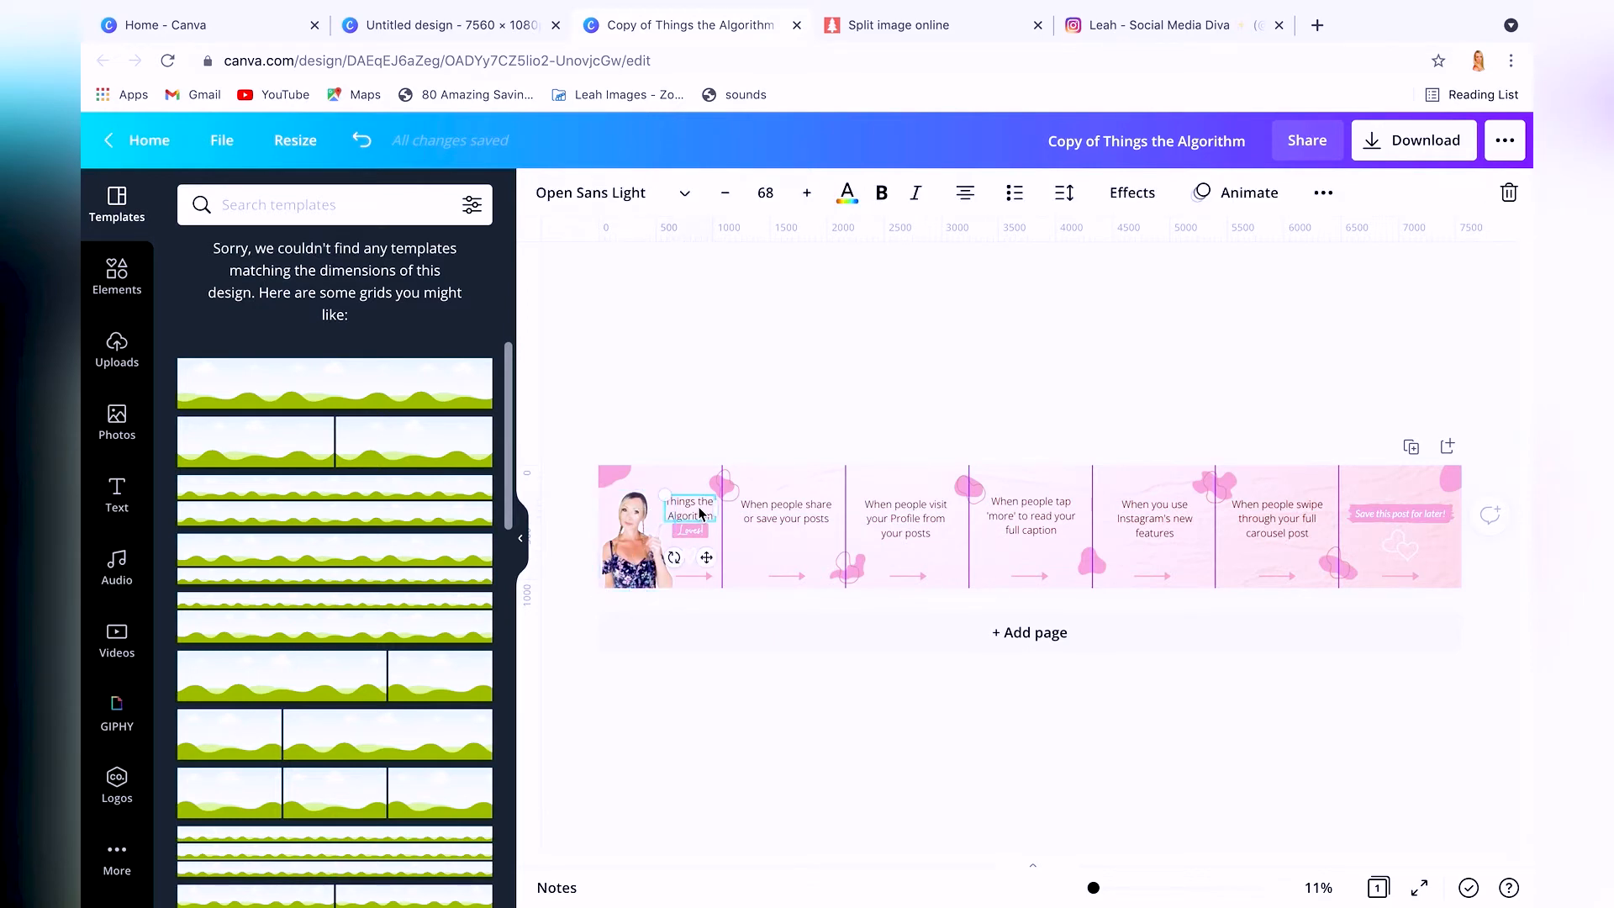
left_click(686, 193)
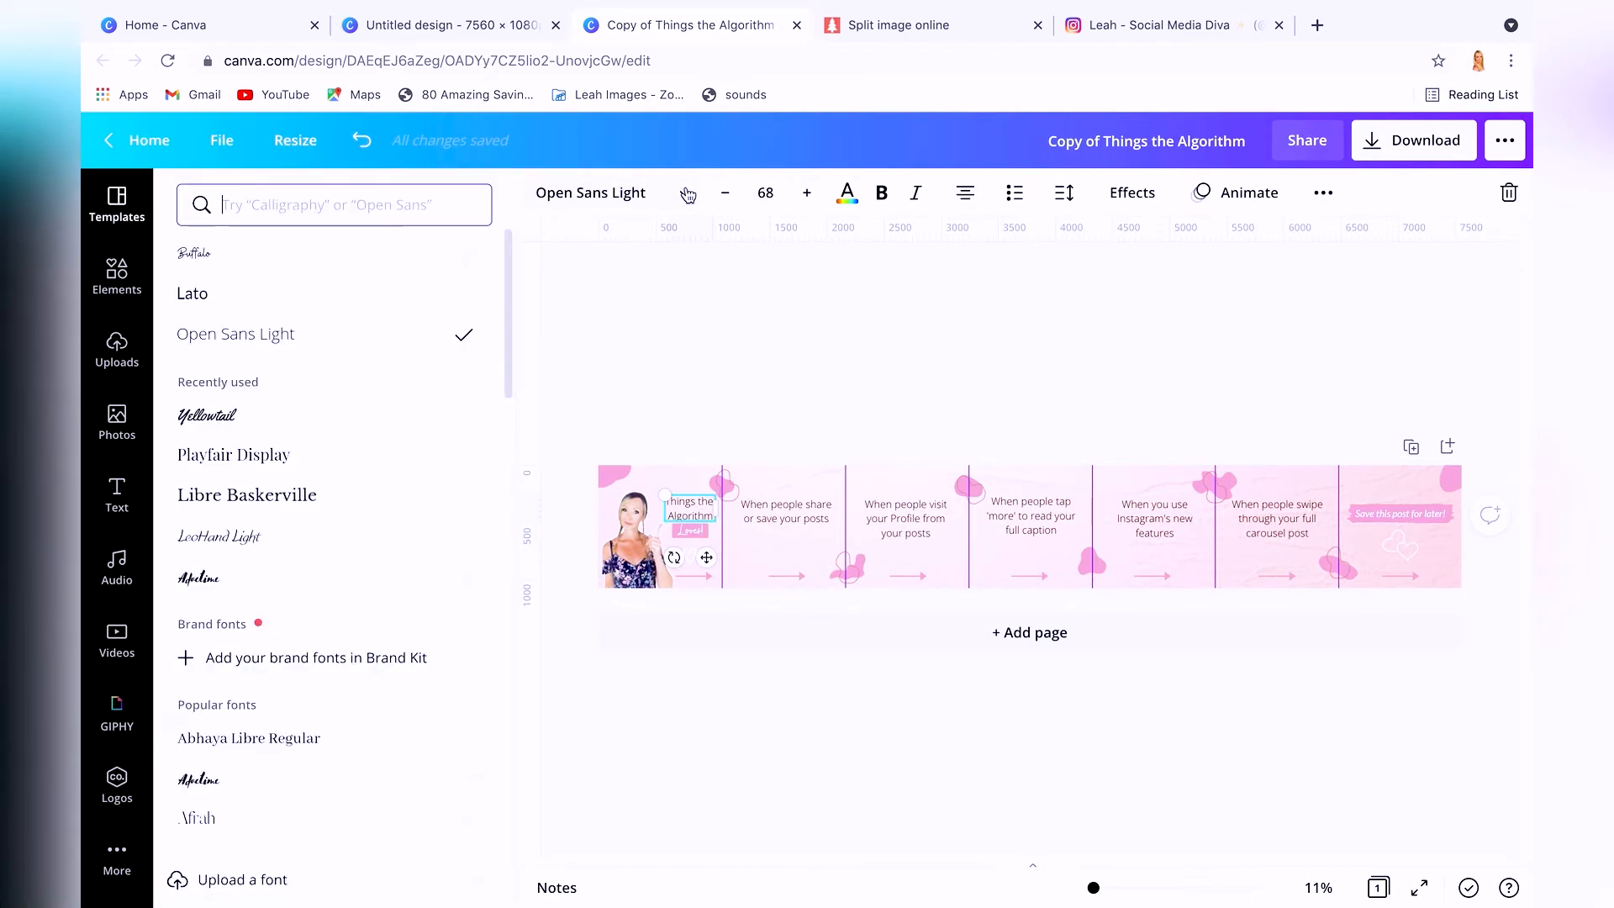
left_click(687, 195)
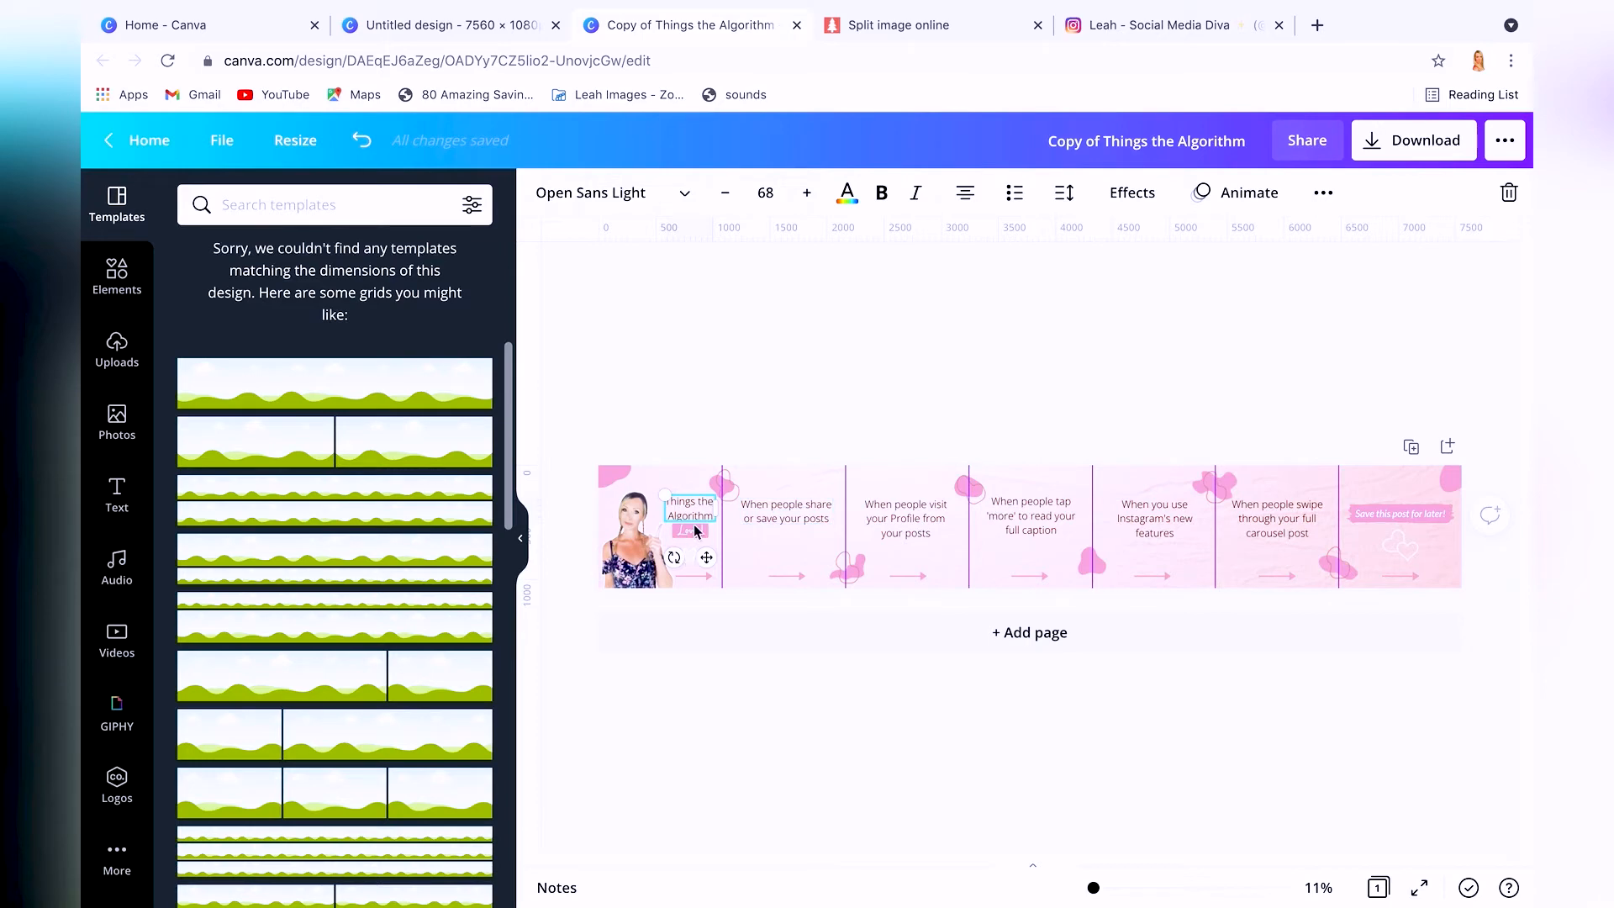
left_click(698, 437)
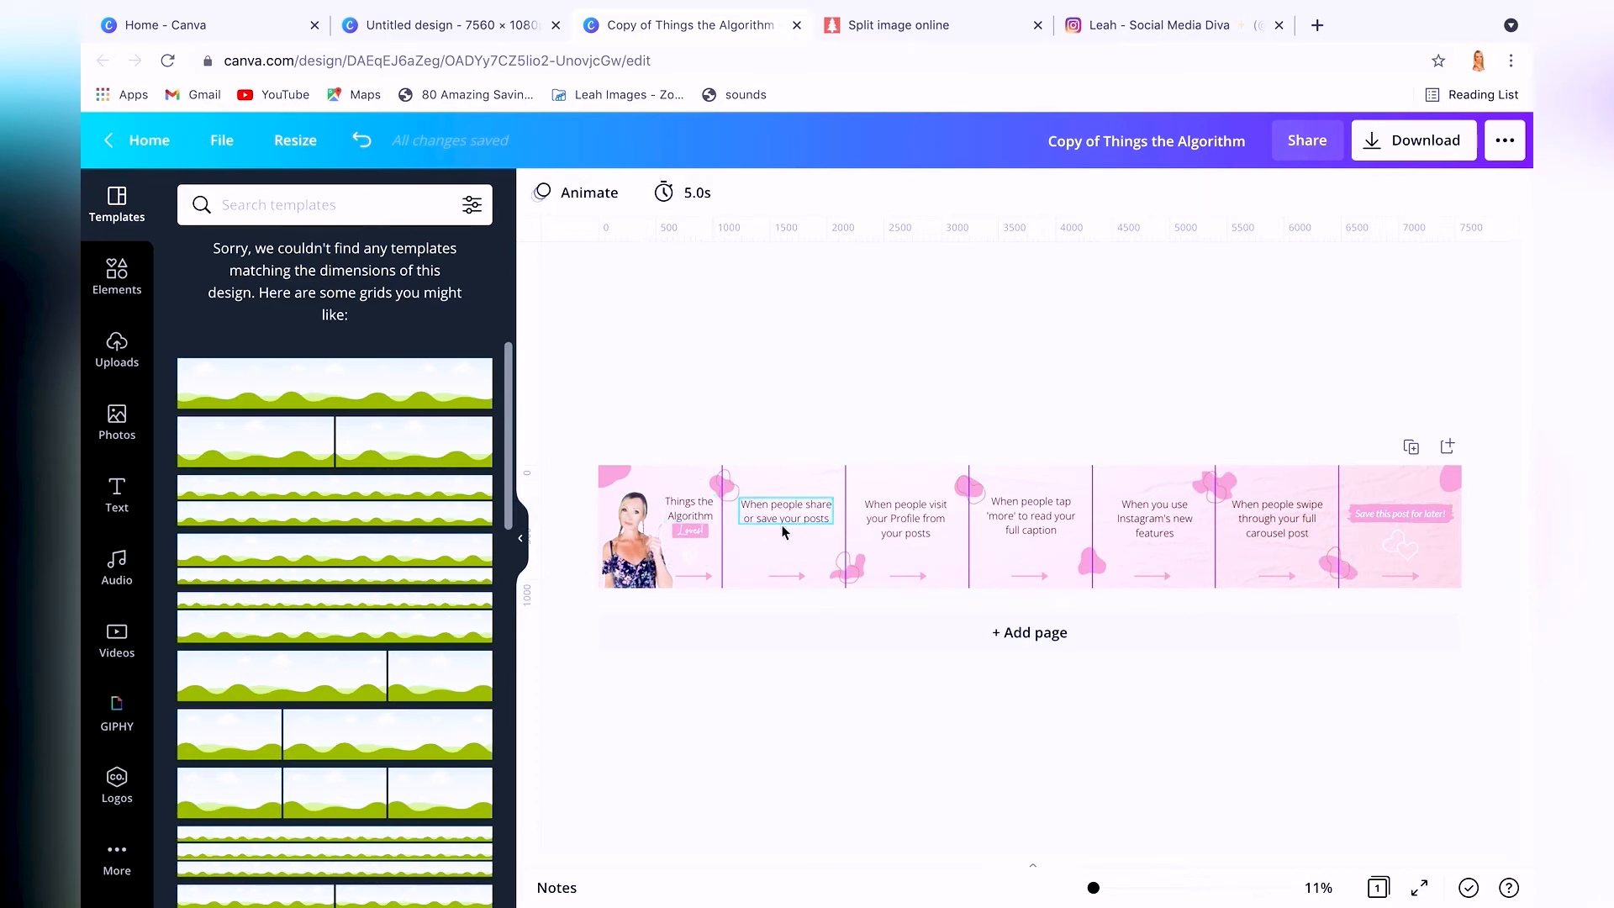
- Select the heart graphic on the first slide, search the elements for "hearts", and view the graphic's colour options
left_click(690, 554)
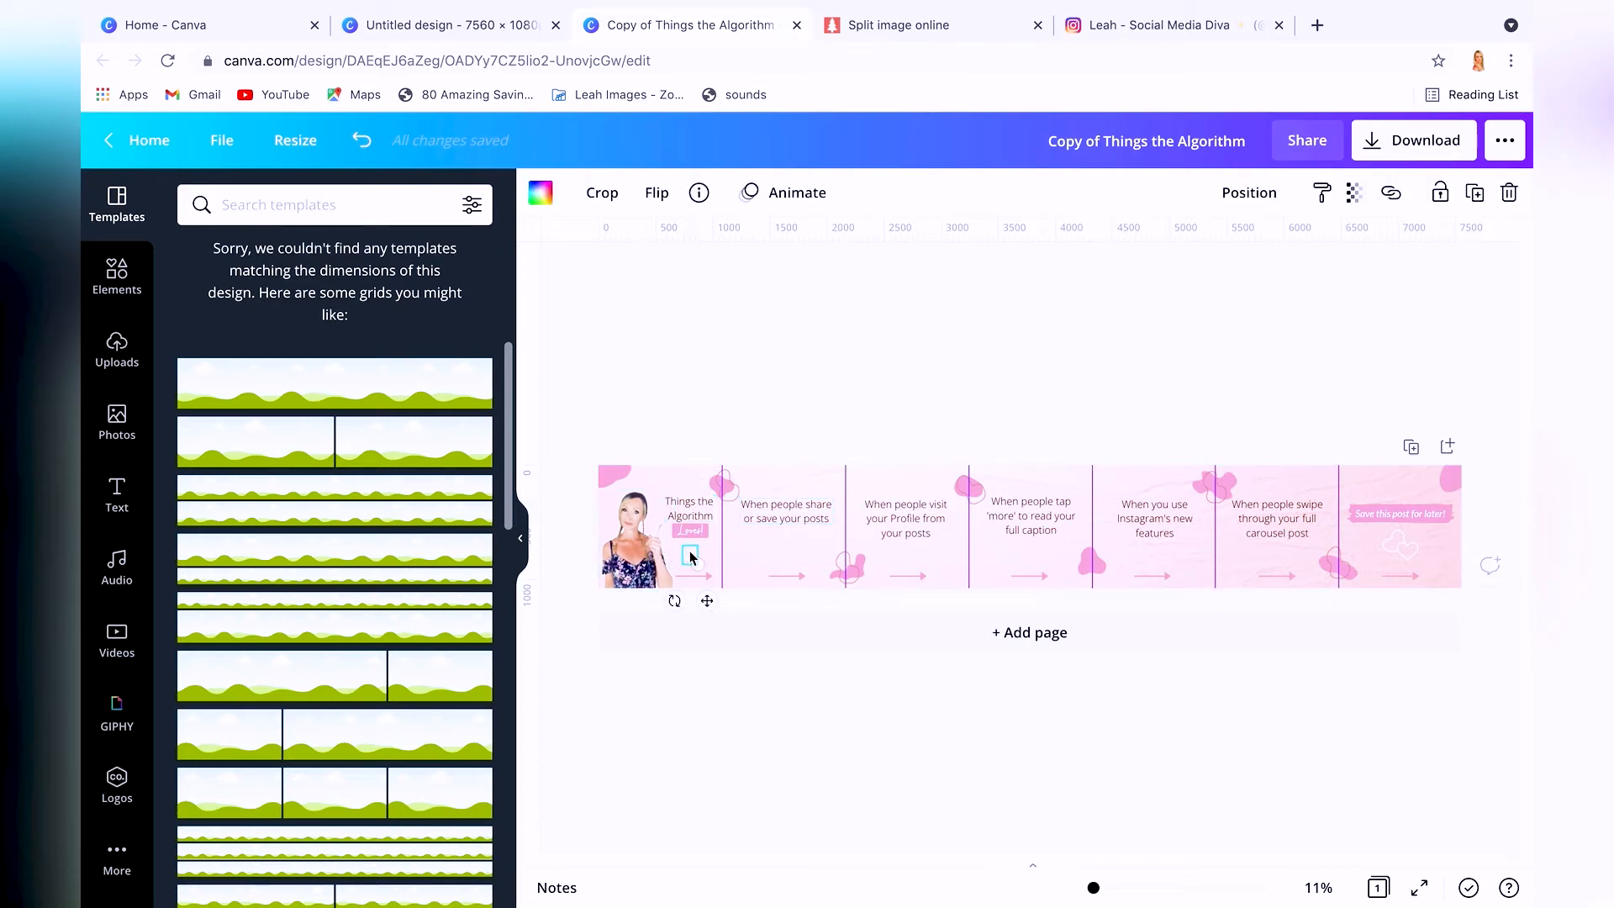
left_click(117, 278)
left_click(297, 210)
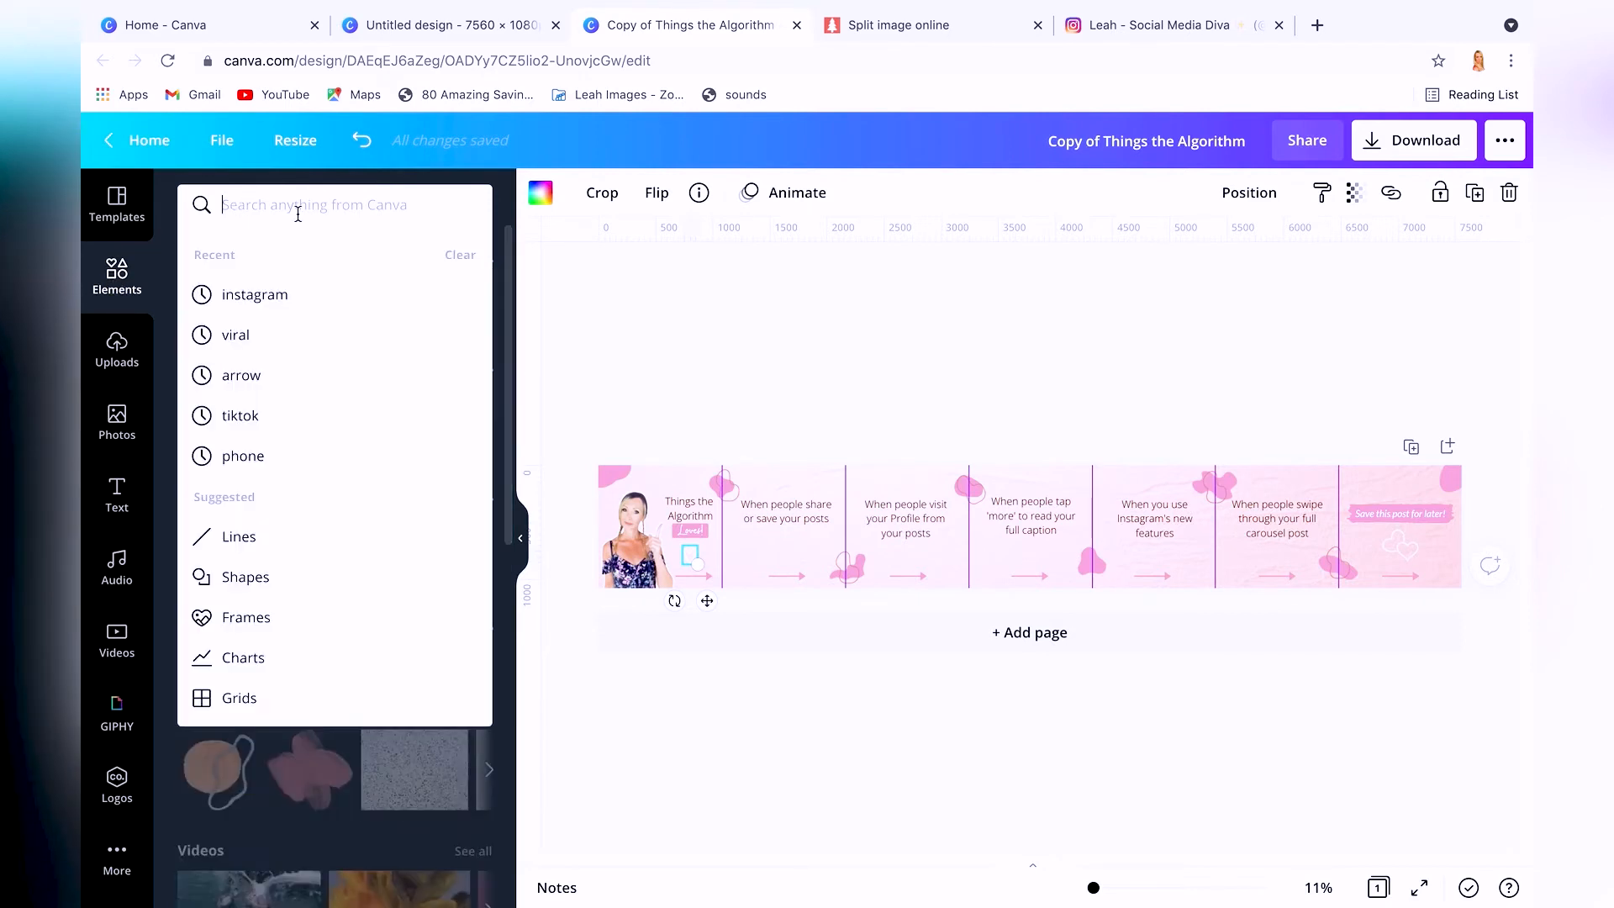
type("hearts")
key("Return")
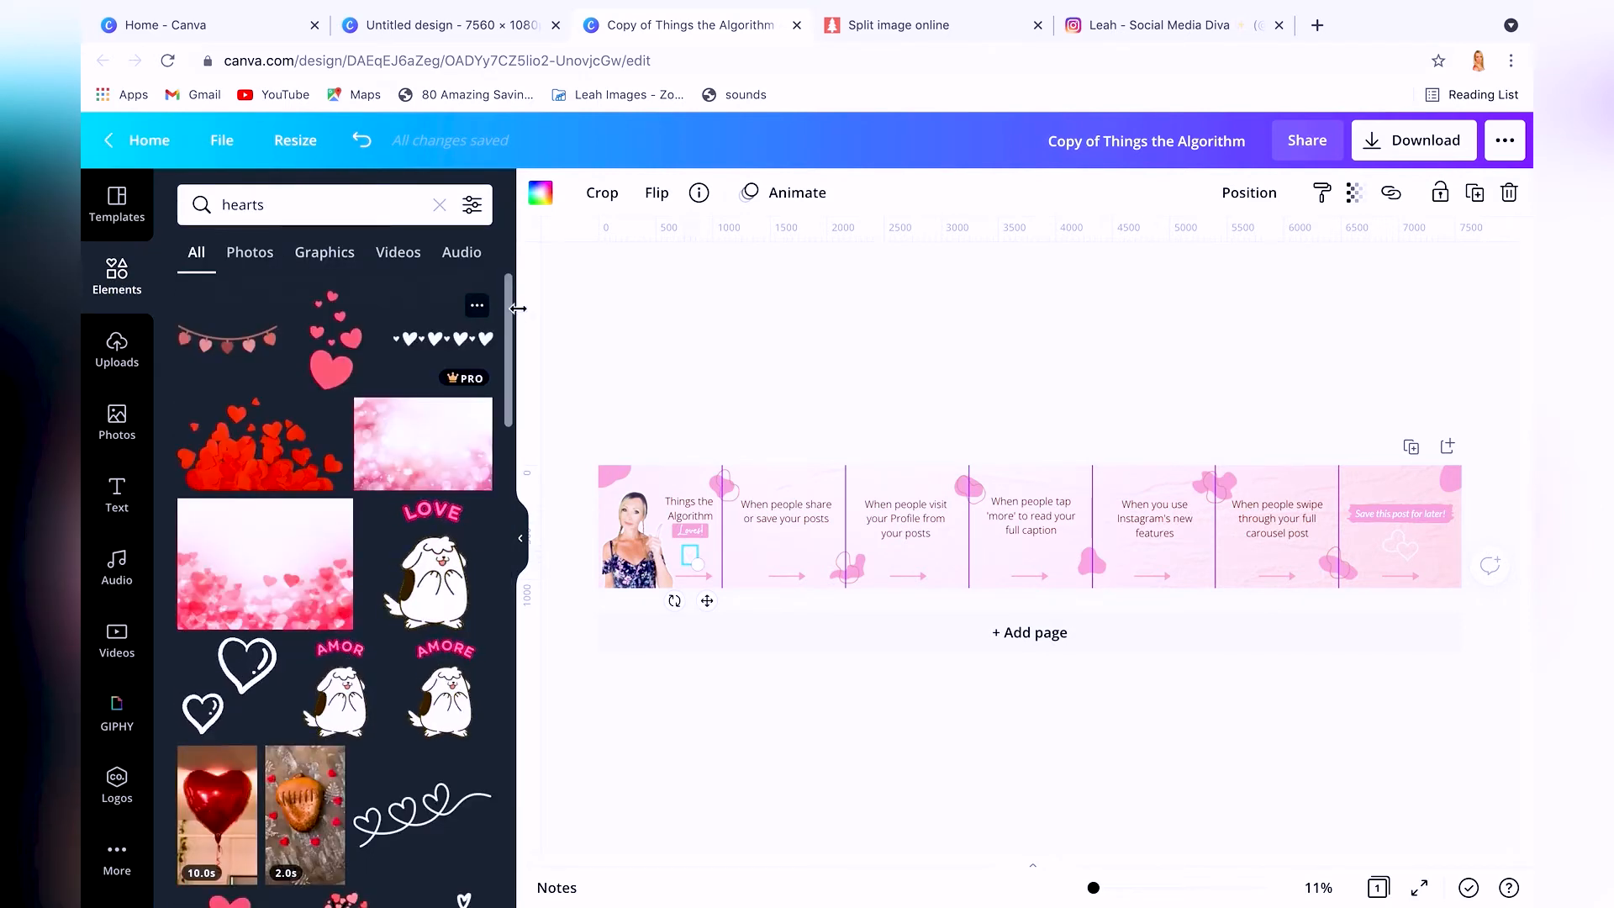
scroll(505, 353, "down", 5)
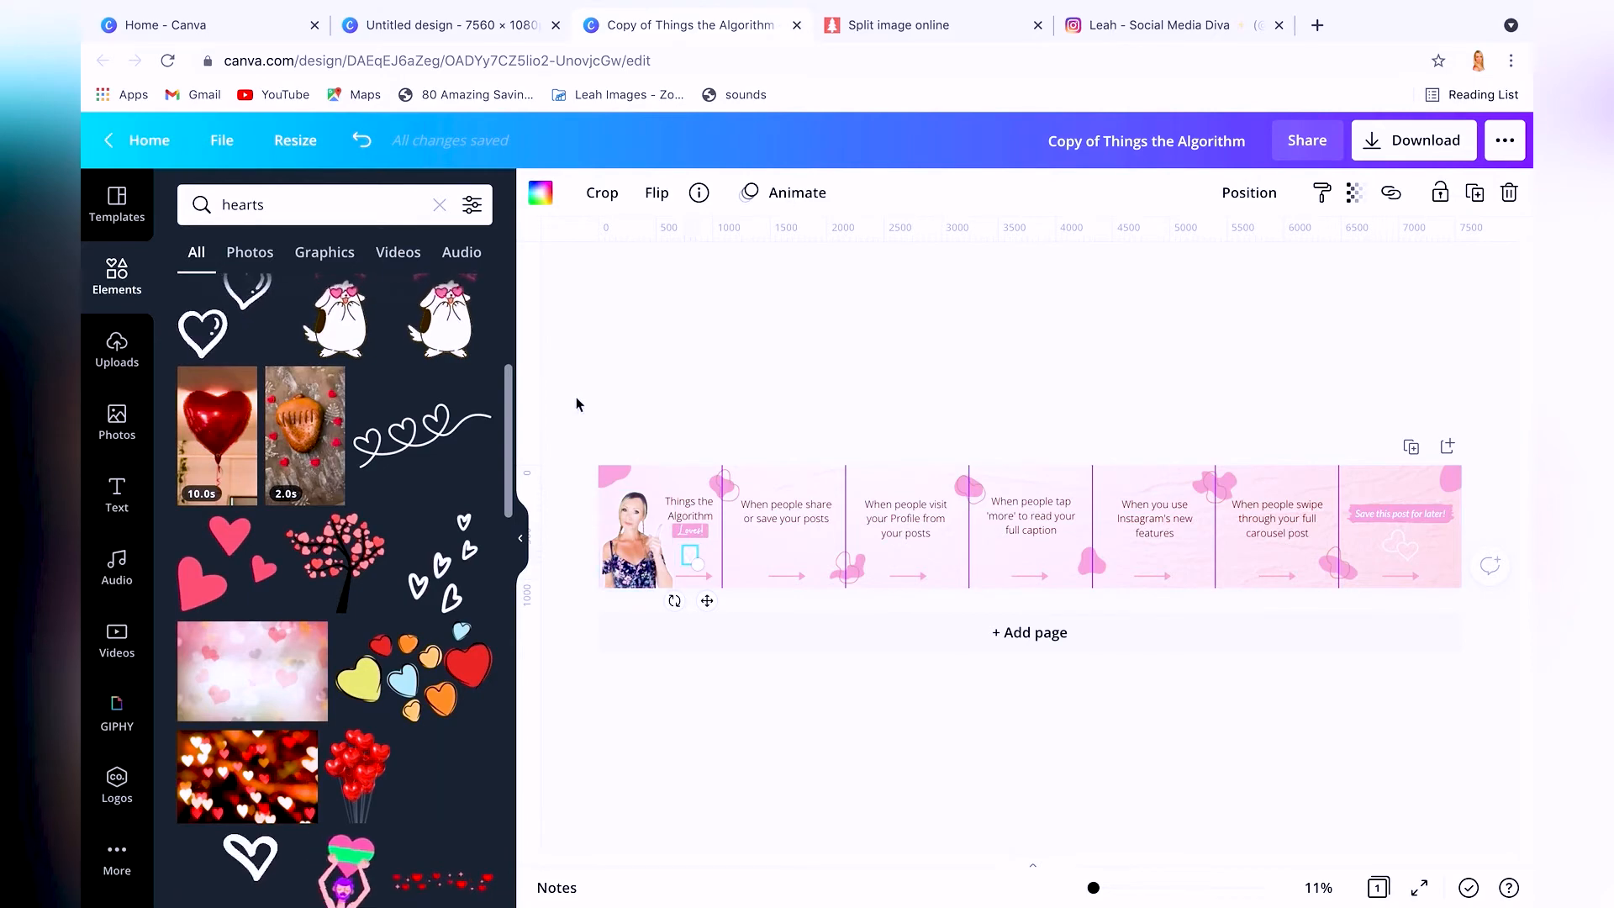
left_click(540, 193)
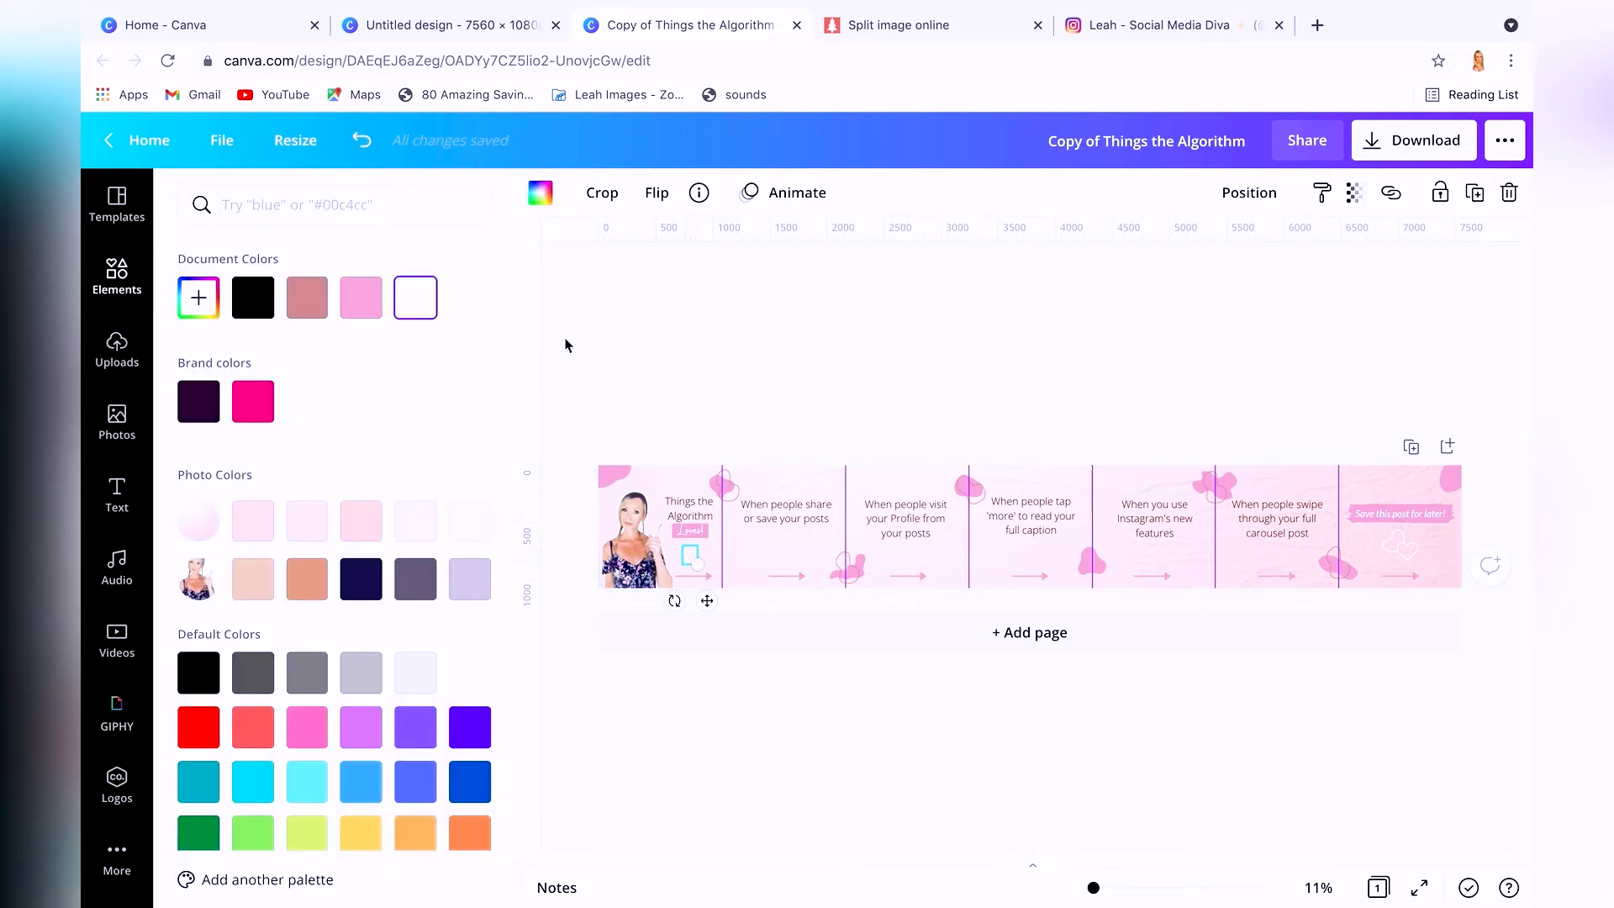
left_click(670, 314)
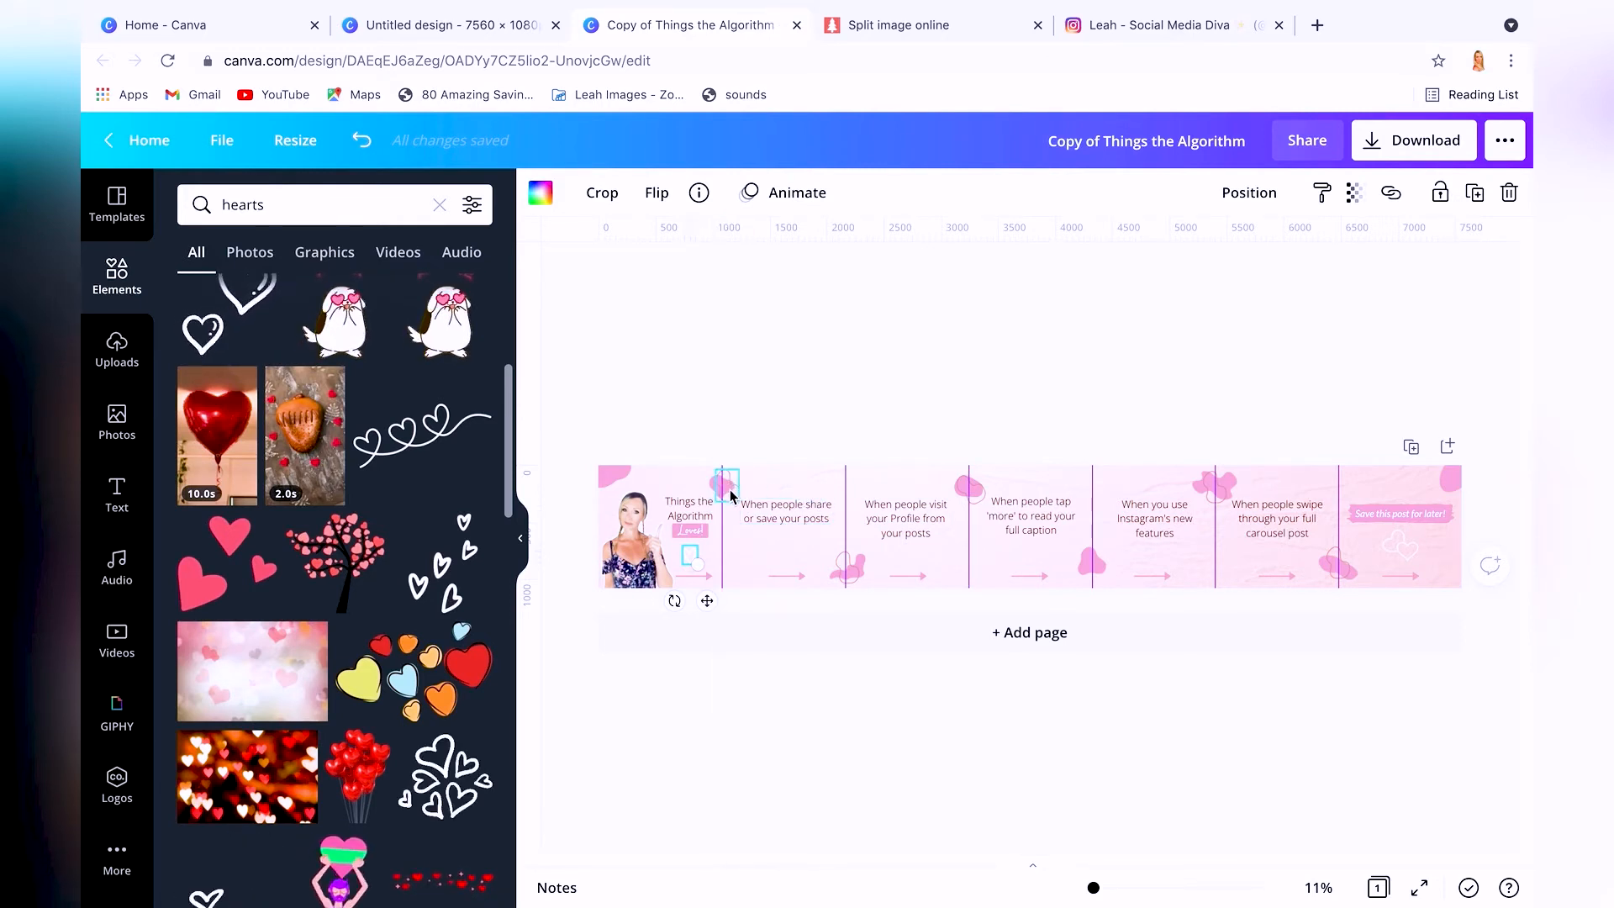
- Search the elements for "splat" and browse the shapes for a rounded blob
left_click(439, 205)
type("splat")
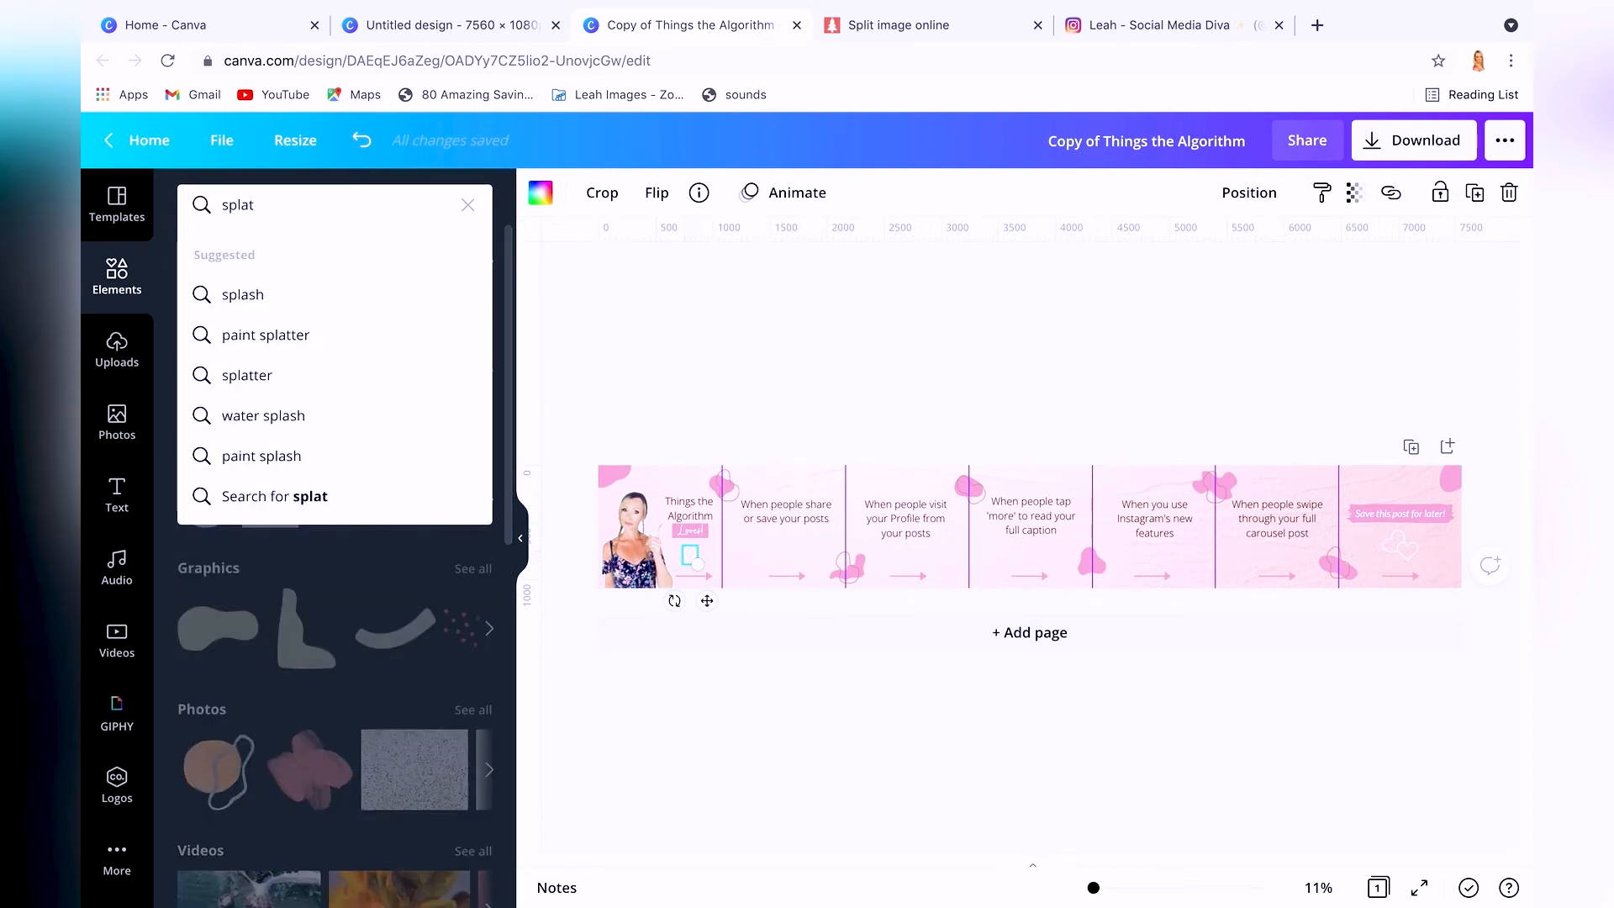
key("Return")
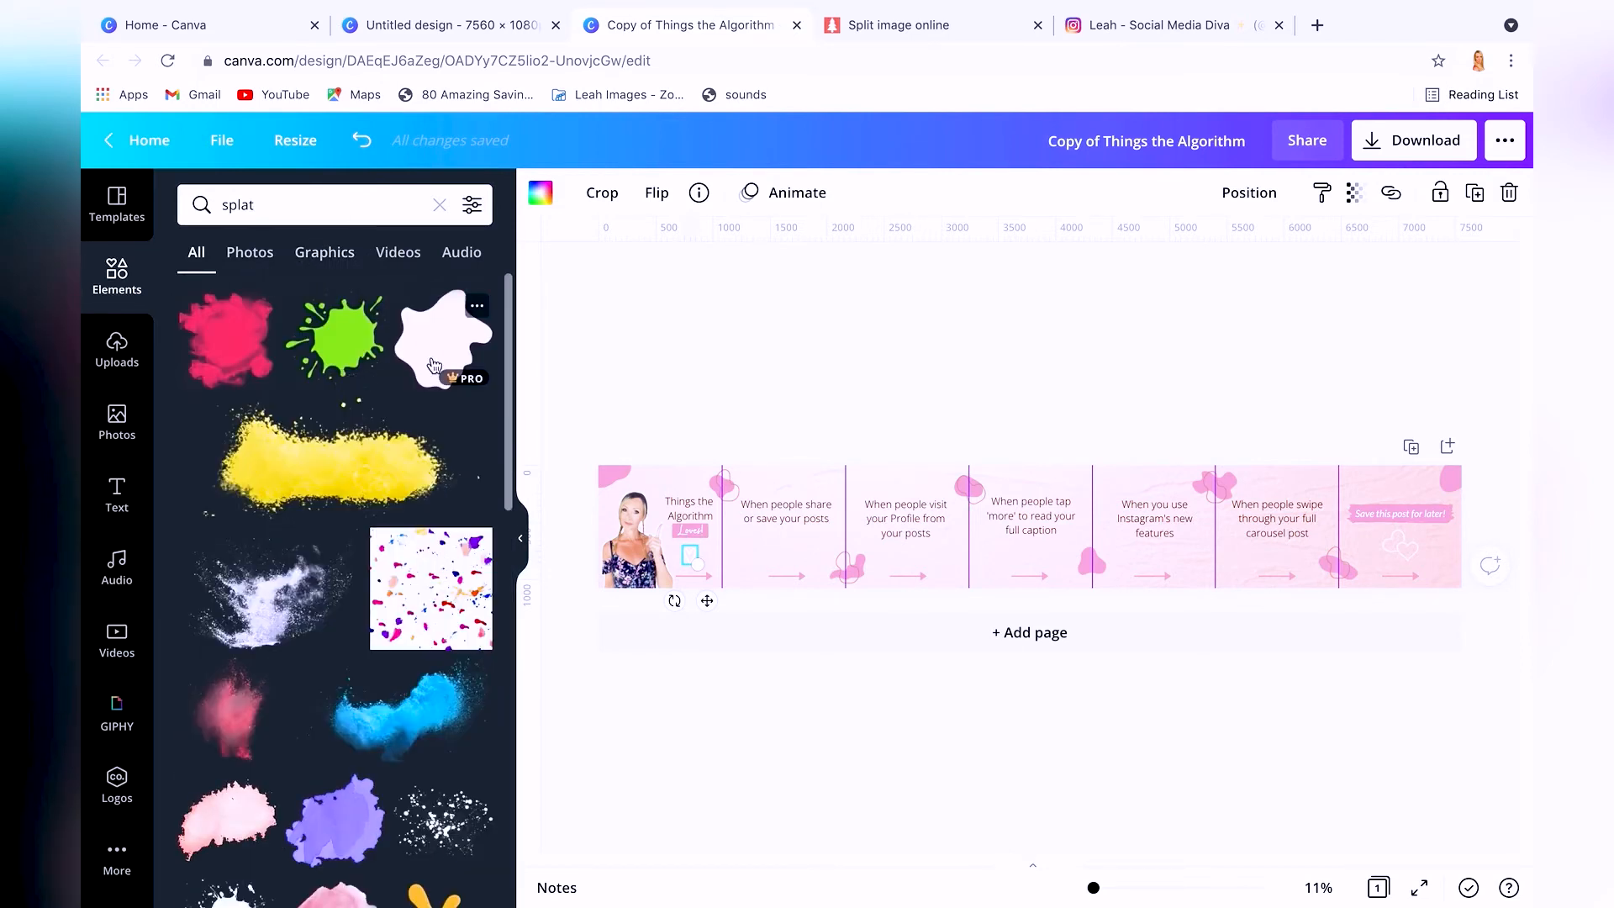
left_click_drag(508, 371, 547, 670)
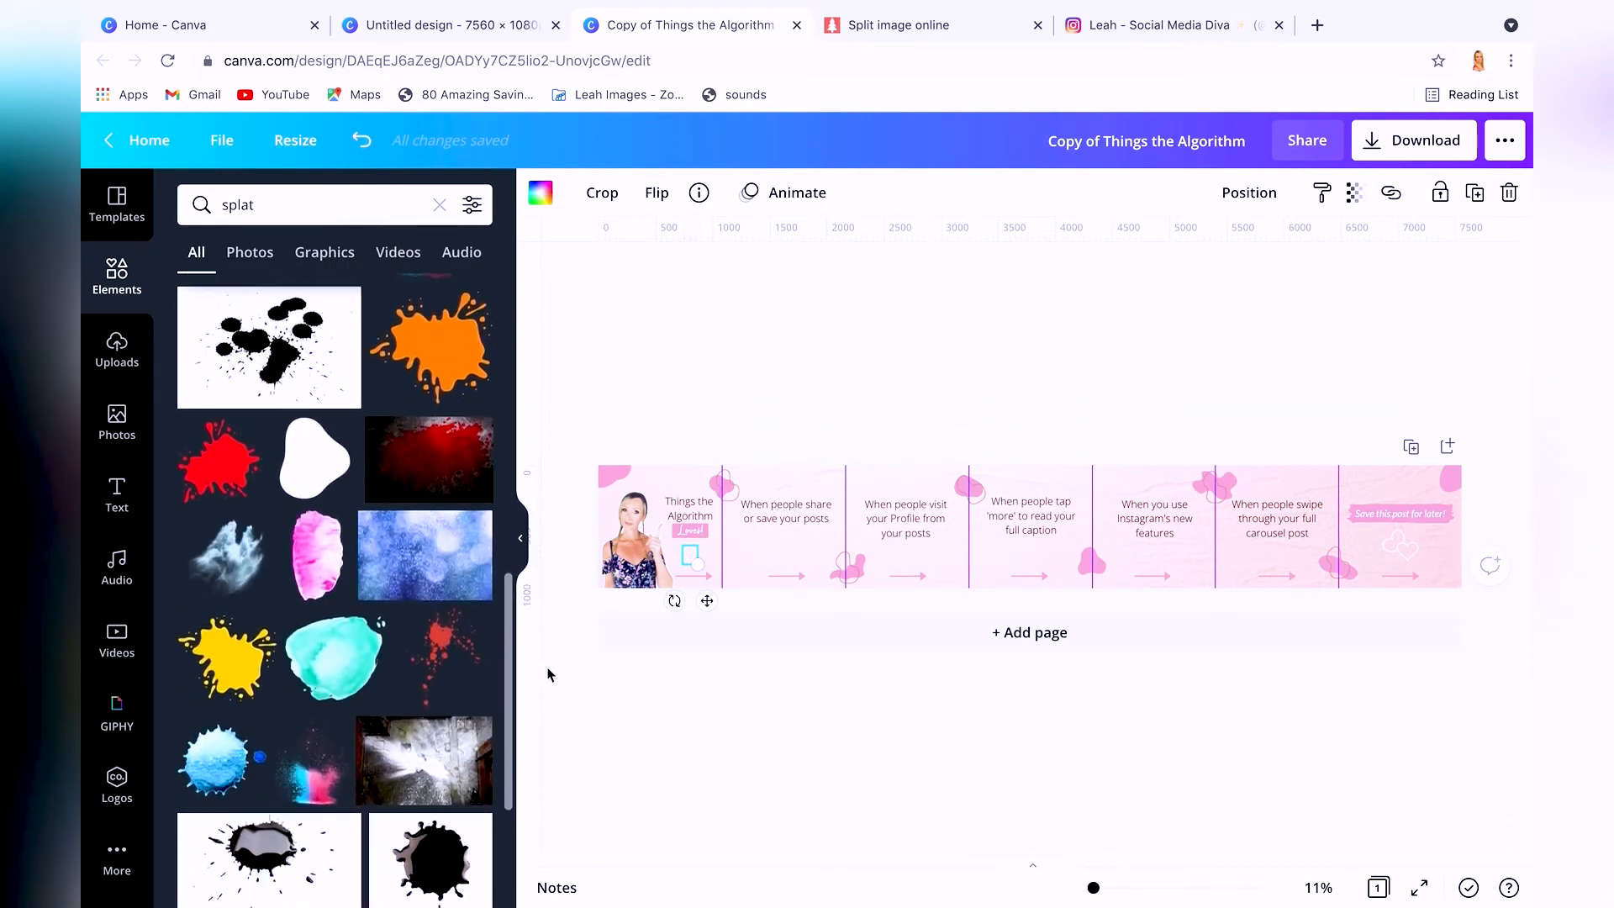
- Try placing the rounded blob shape across the guide between the fourth and fifth slides, and delete it
left_click(300, 485)
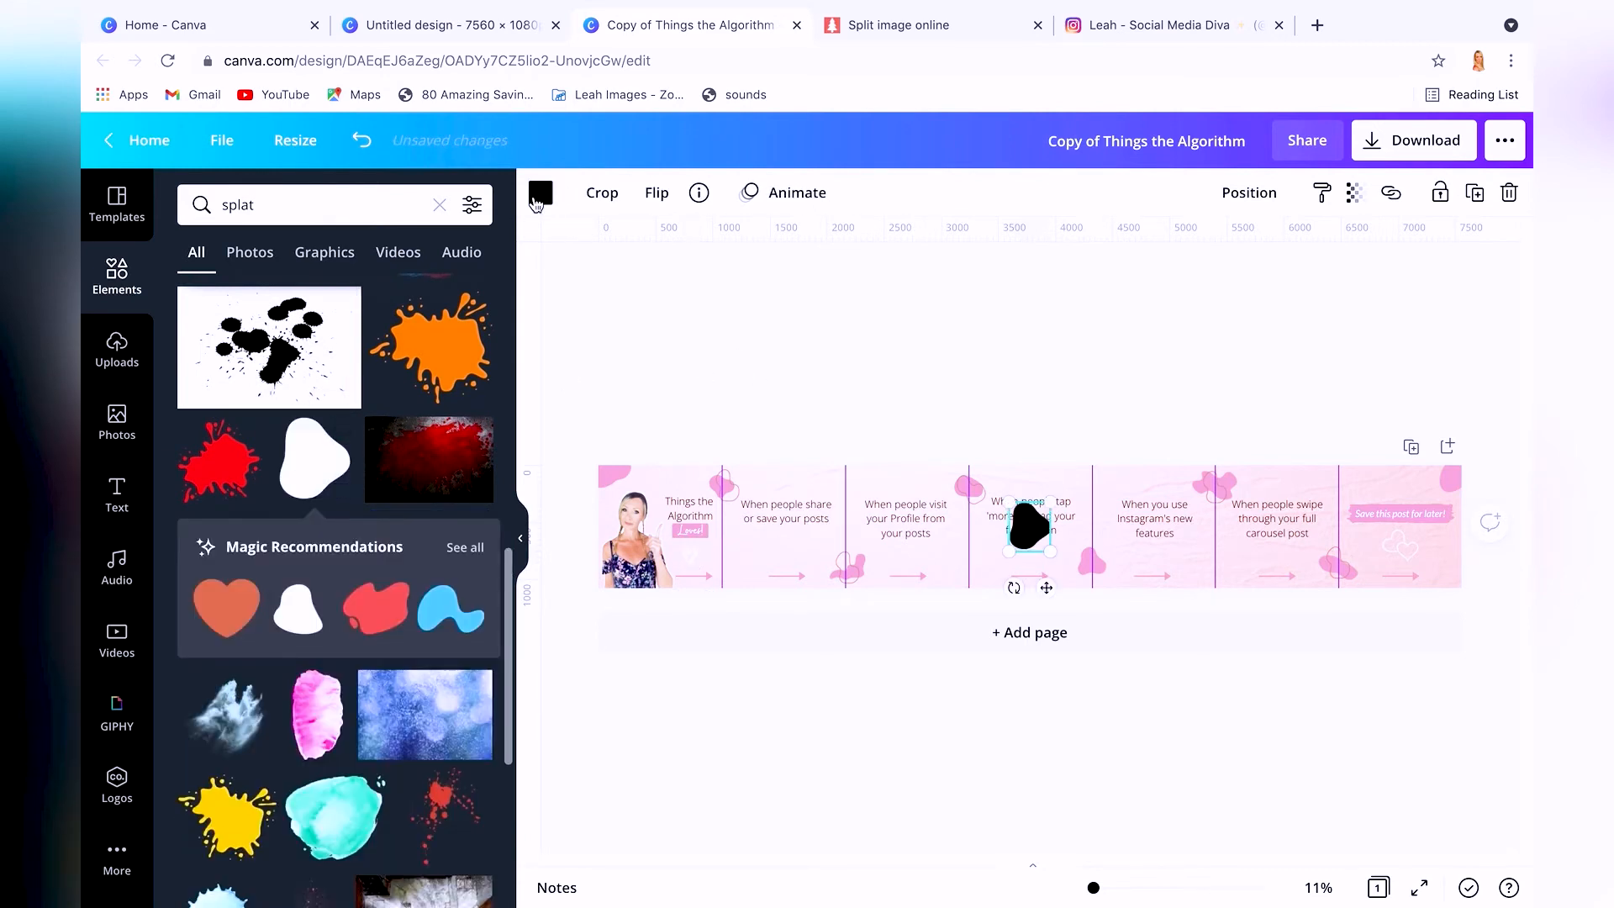
left_click_drag(1046, 546, 1106, 556)
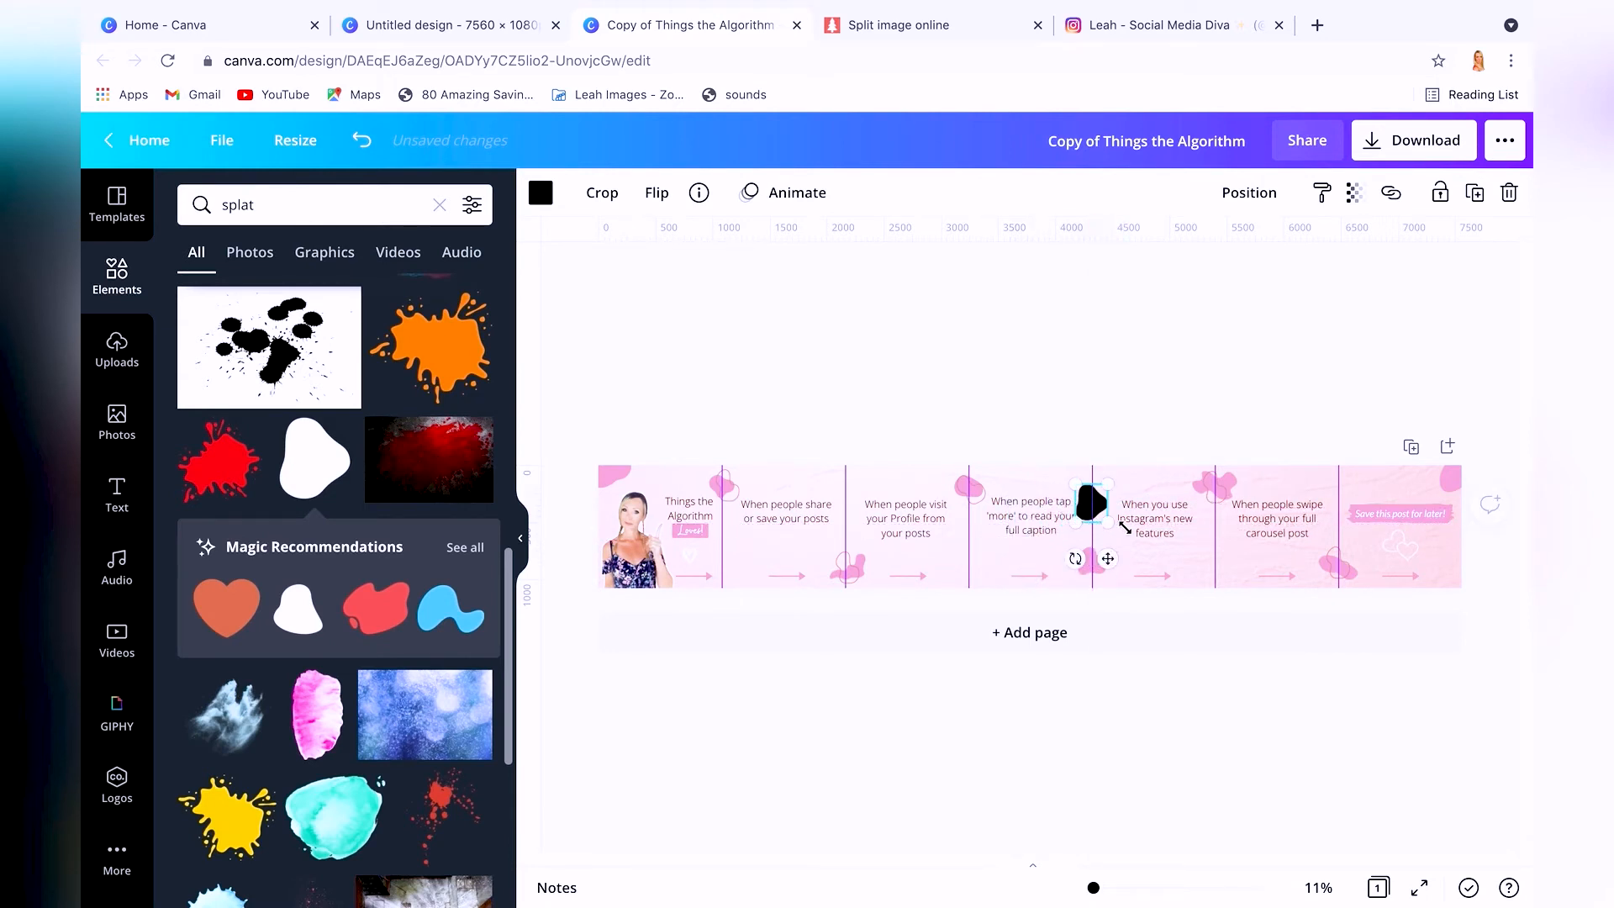
key("Delete")
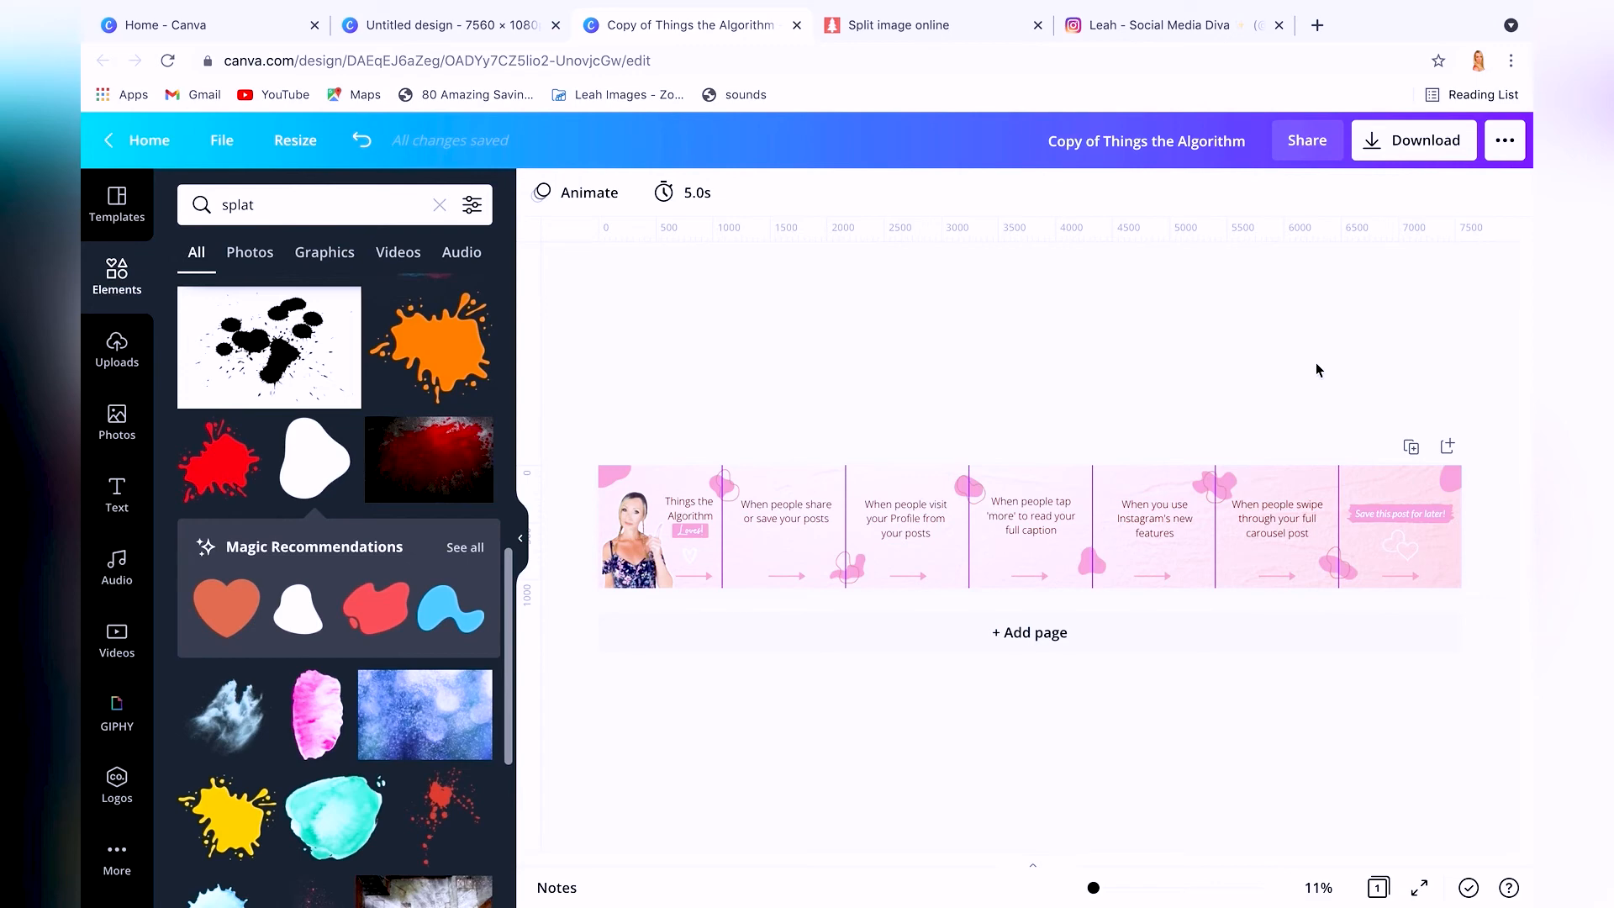
- Switch to the PineTools Split Image page and load the "Things the algorithm loves" image as the input
key("ctrl+Tab")
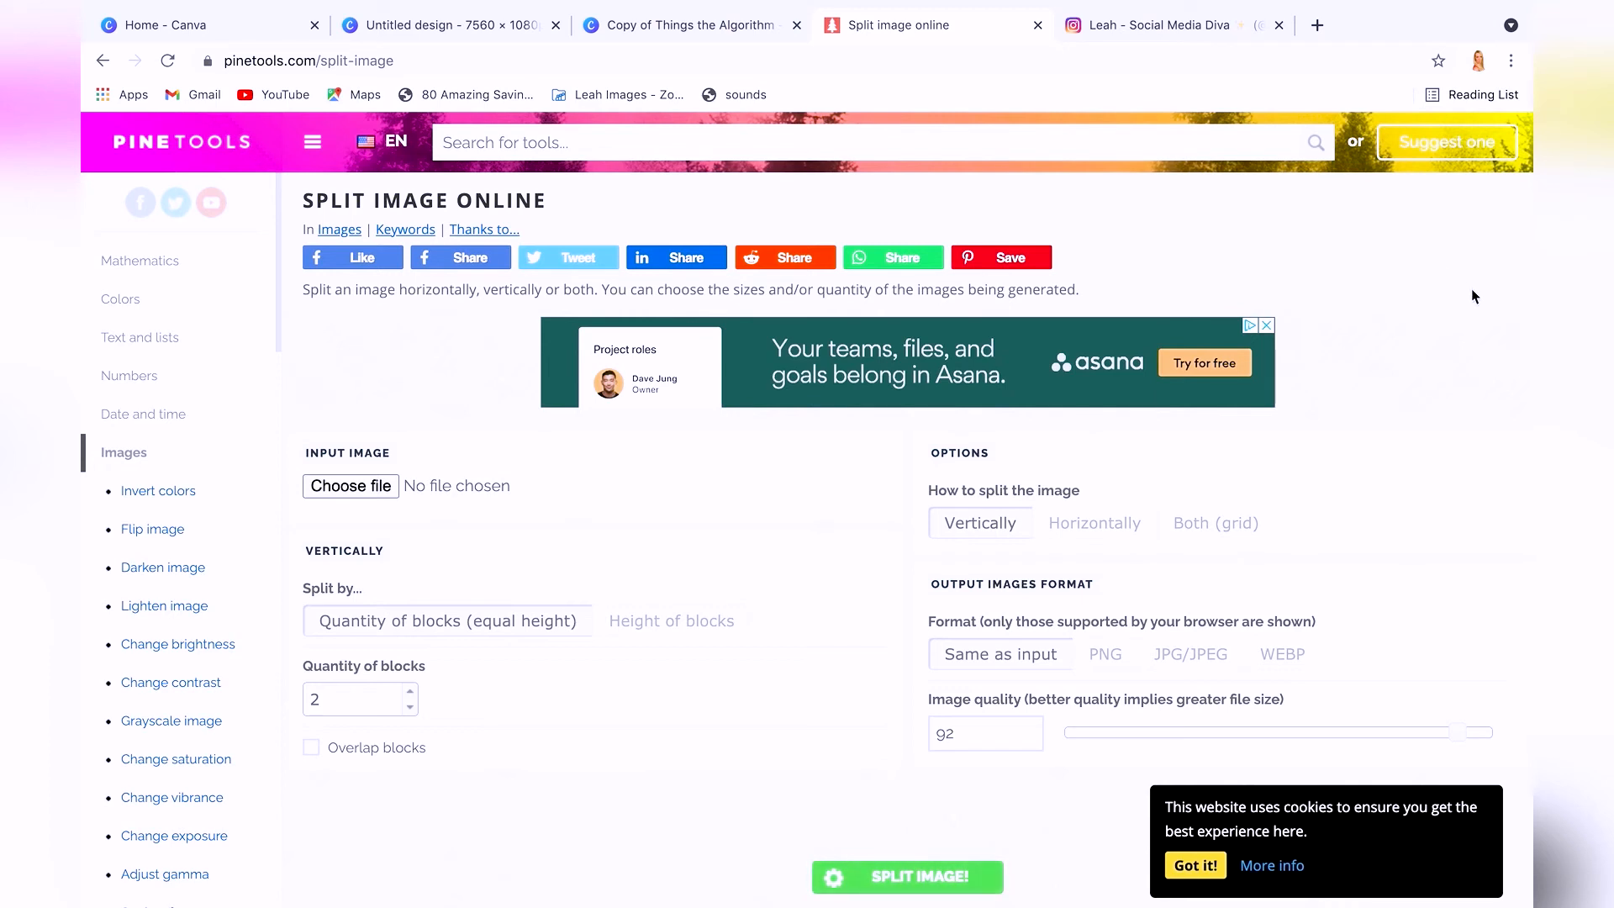
left_click(350, 486)
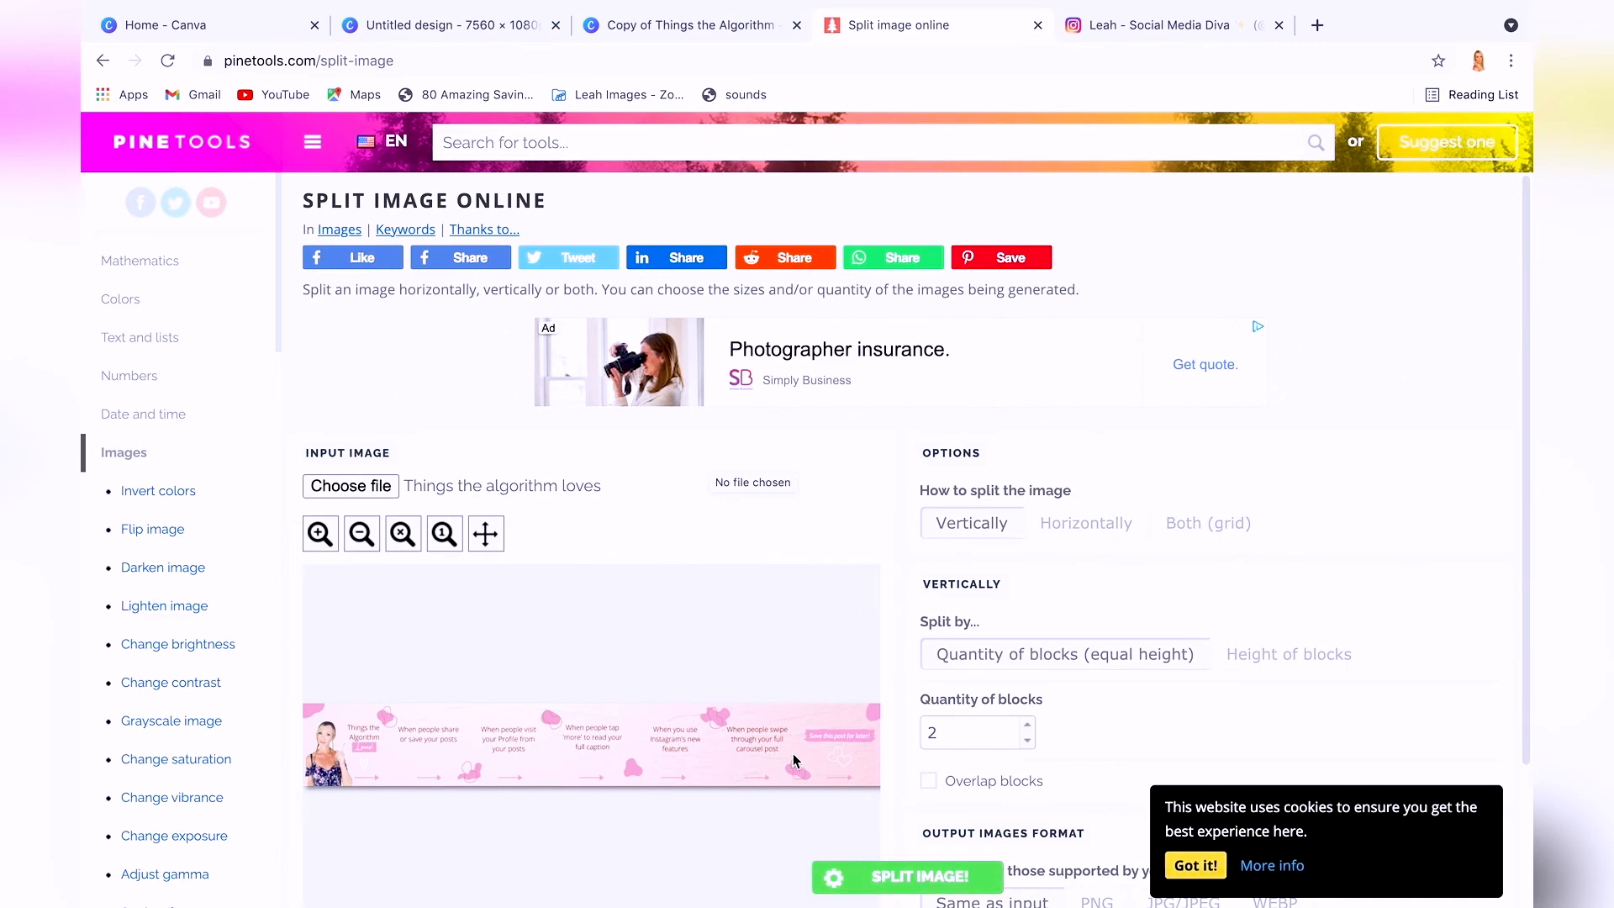
- Split the image horizontally into 7 blocks of equal width, keeping the output format the same as the input
scroll(832, 628, "down", 2)
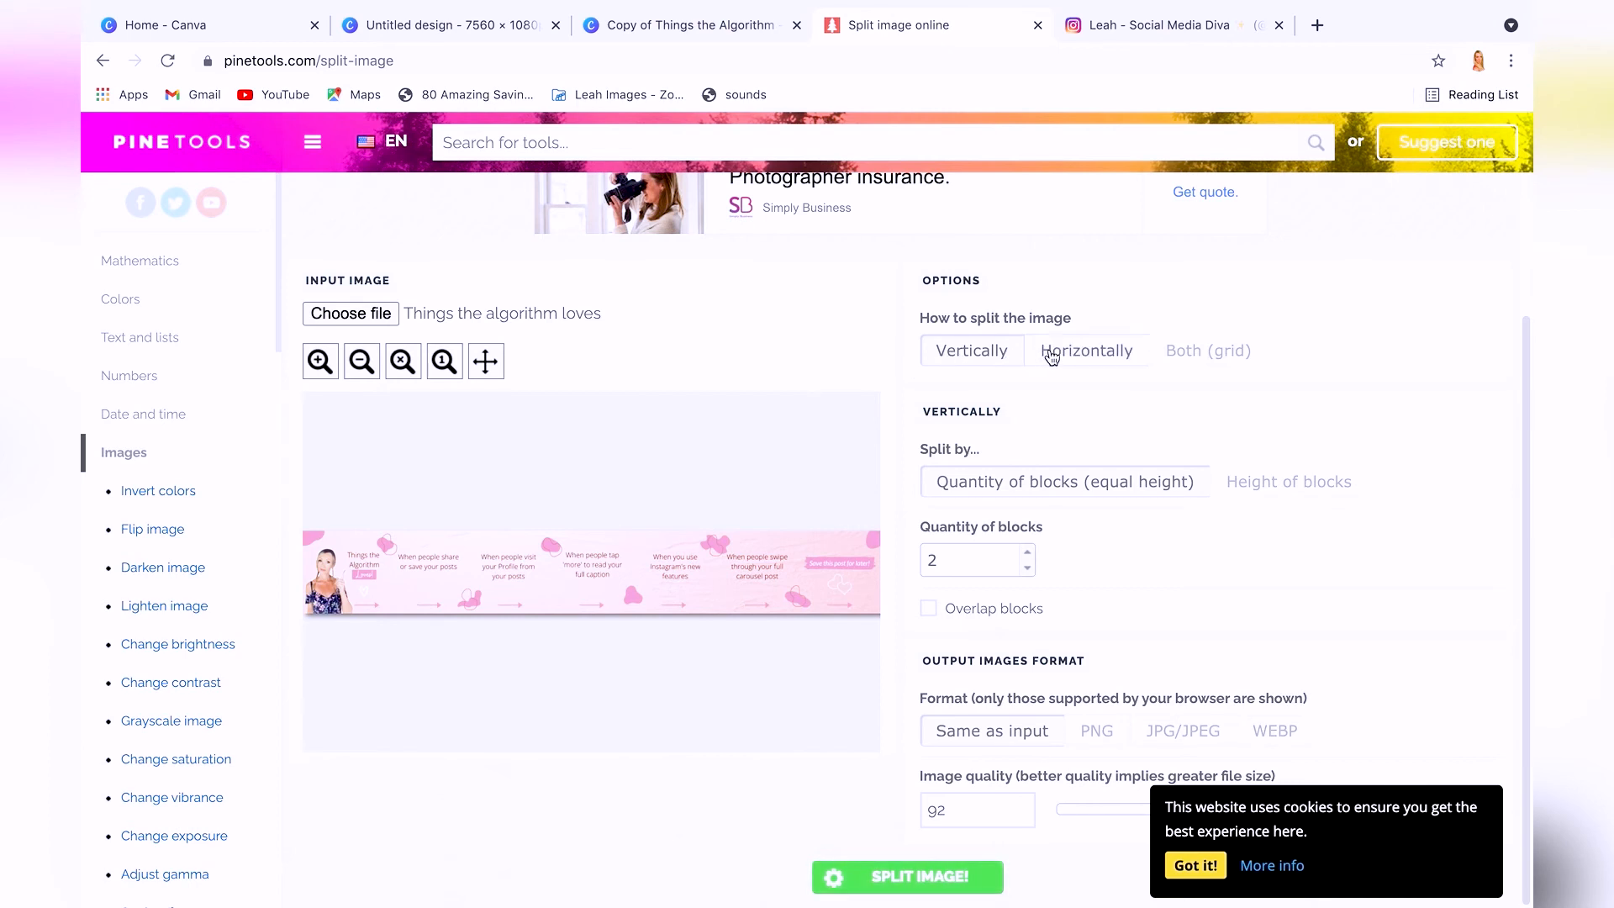
left_click(1079, 351)
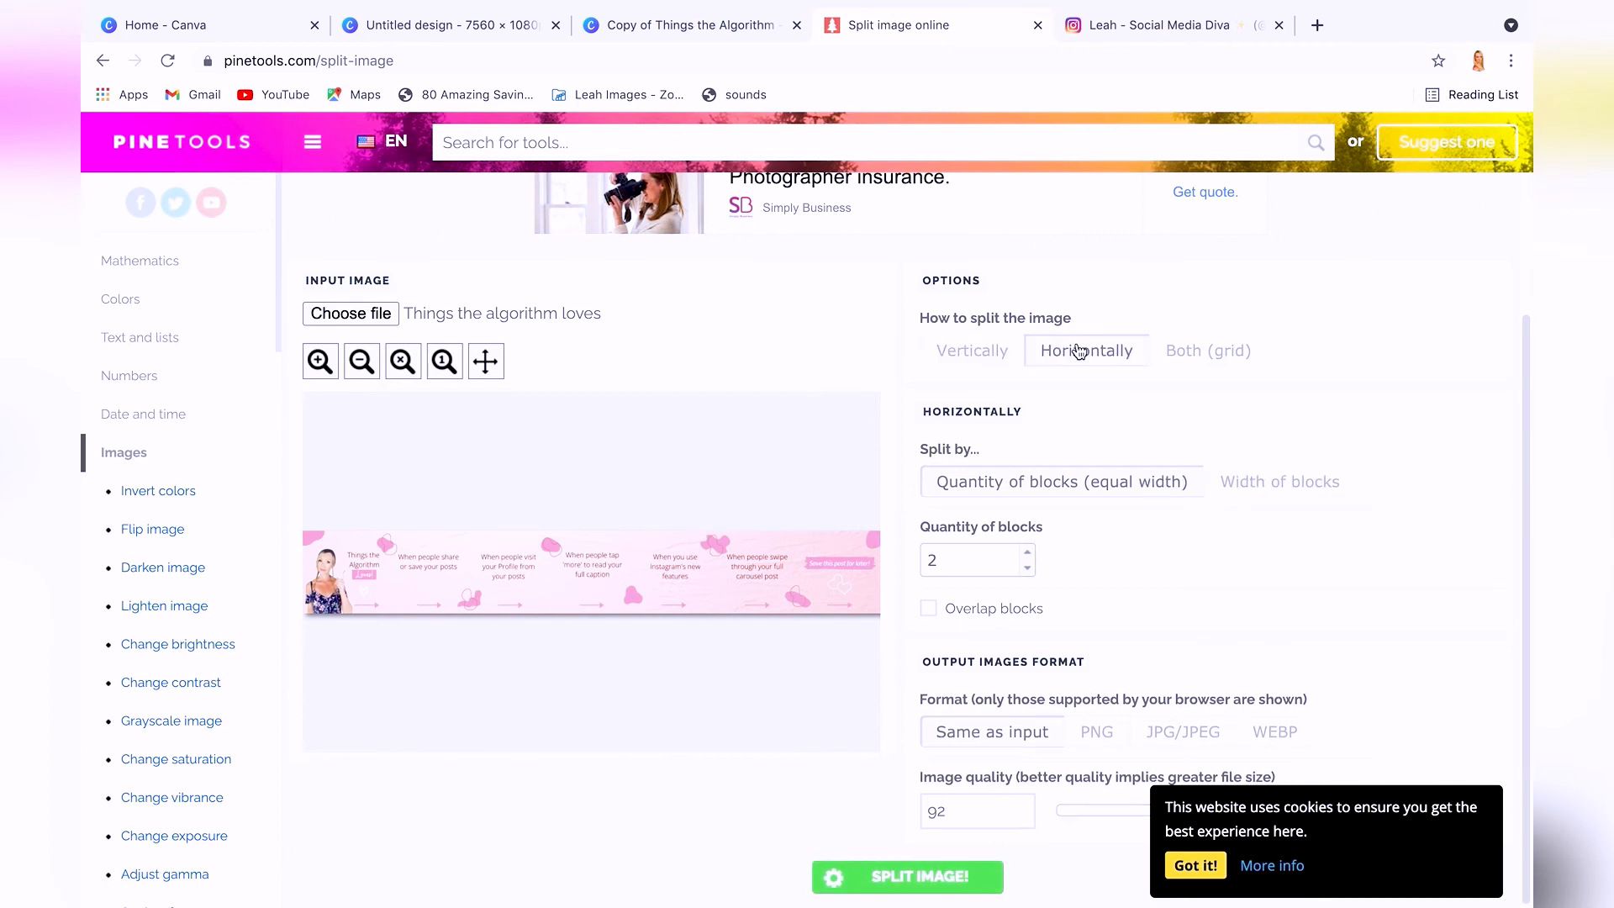
left_click(1026, 554)
left_click(1025, 554)
left_click(1025, 554)
left_click(1026, 554)
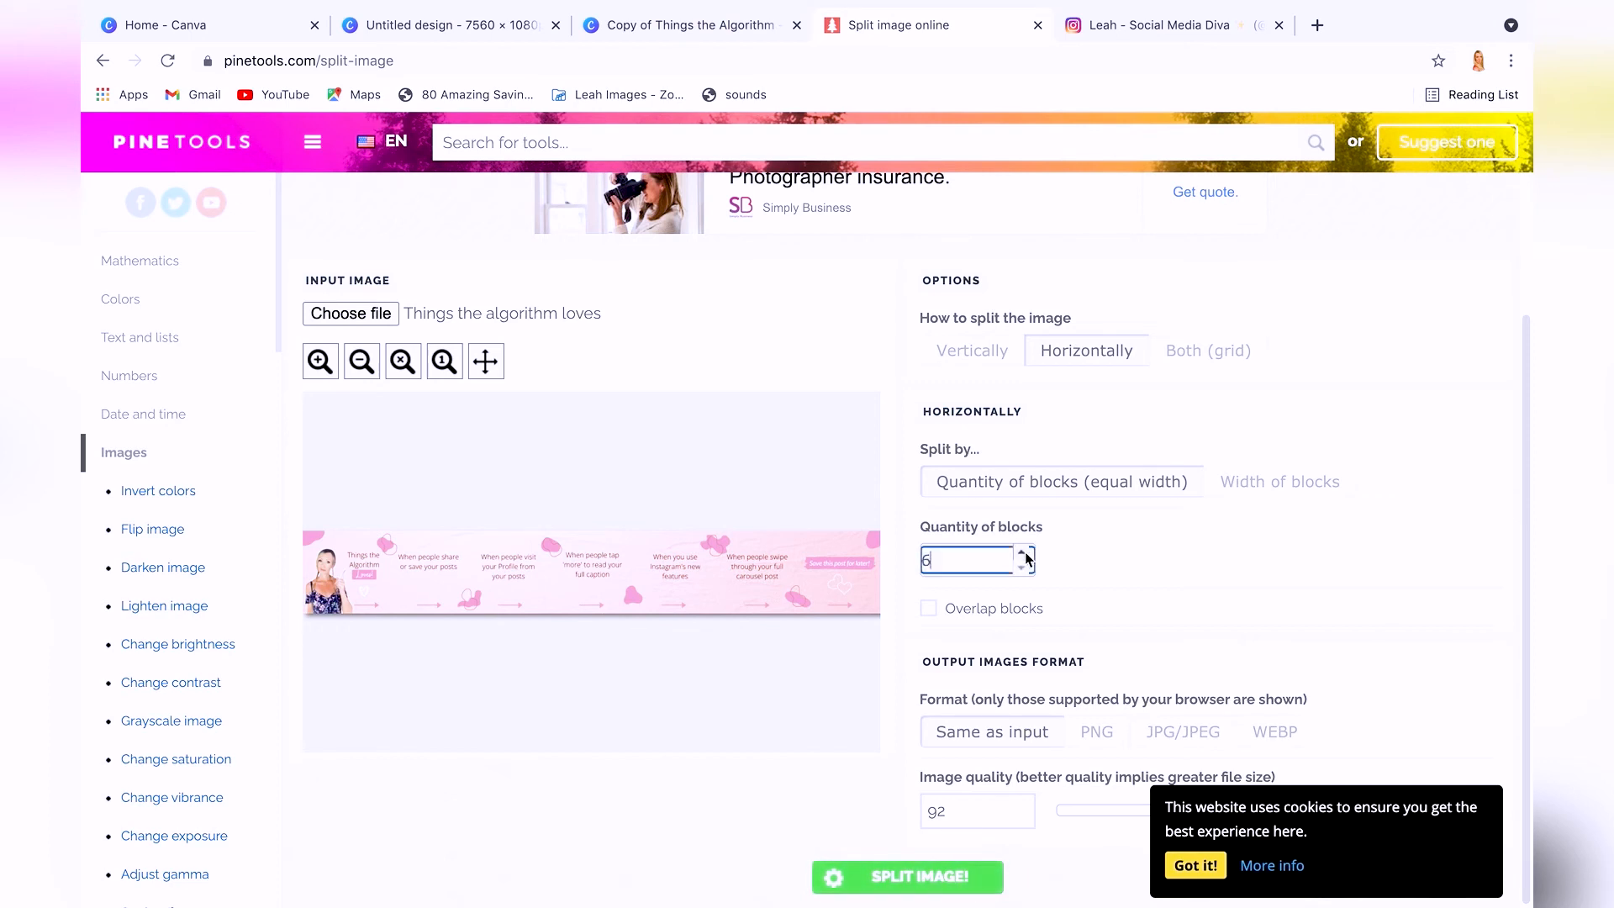
left_click(1025, 554)
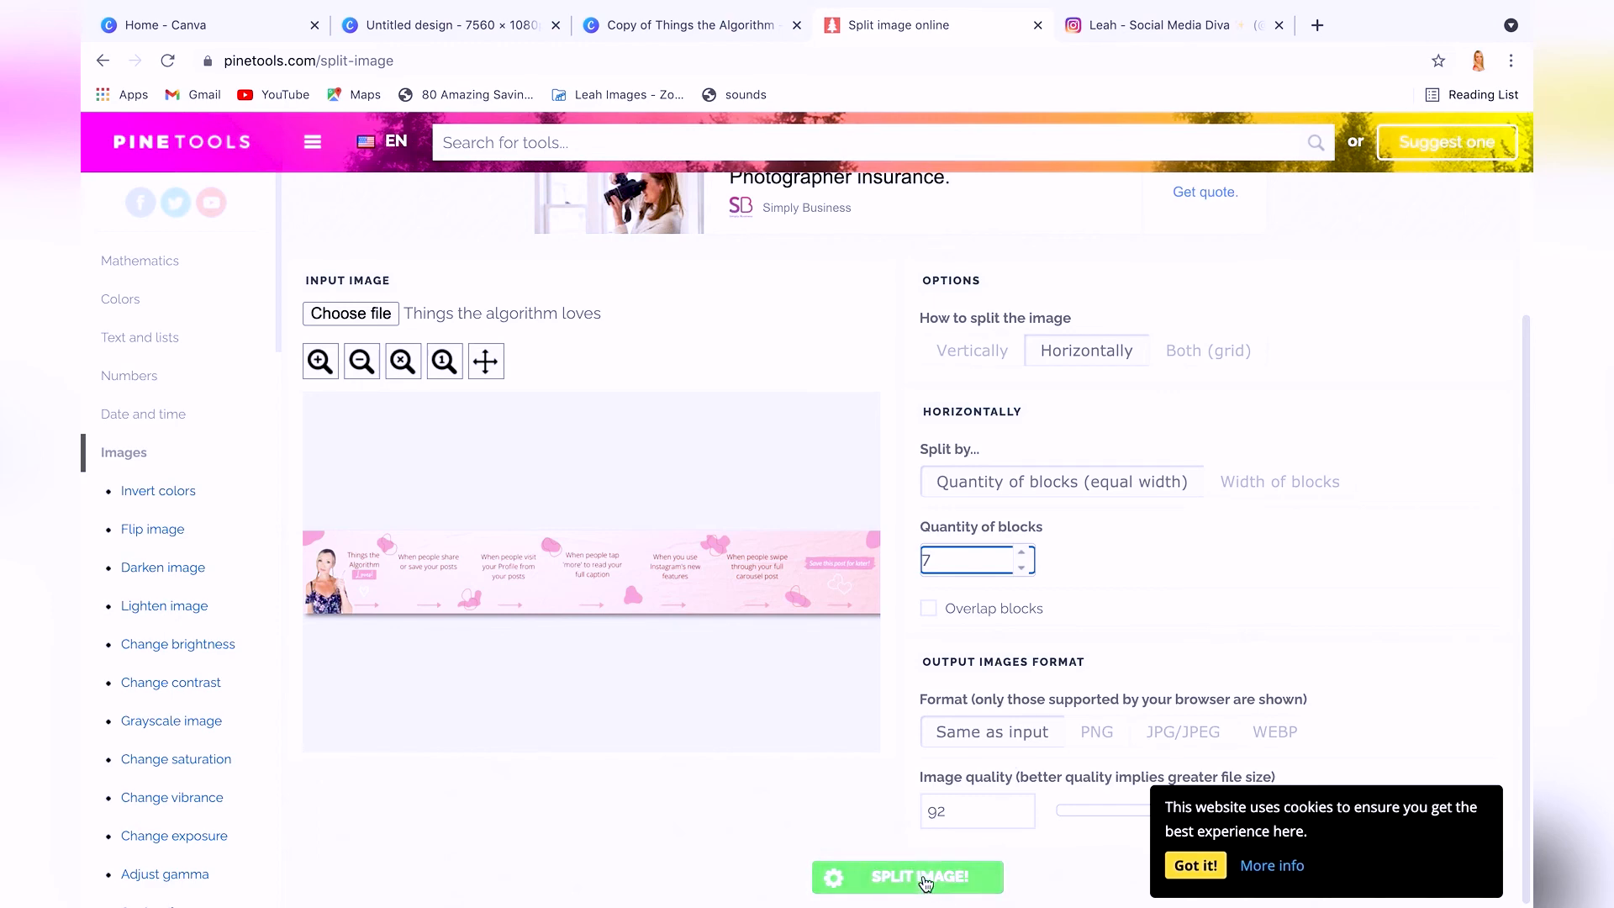
left_click(956, 878)
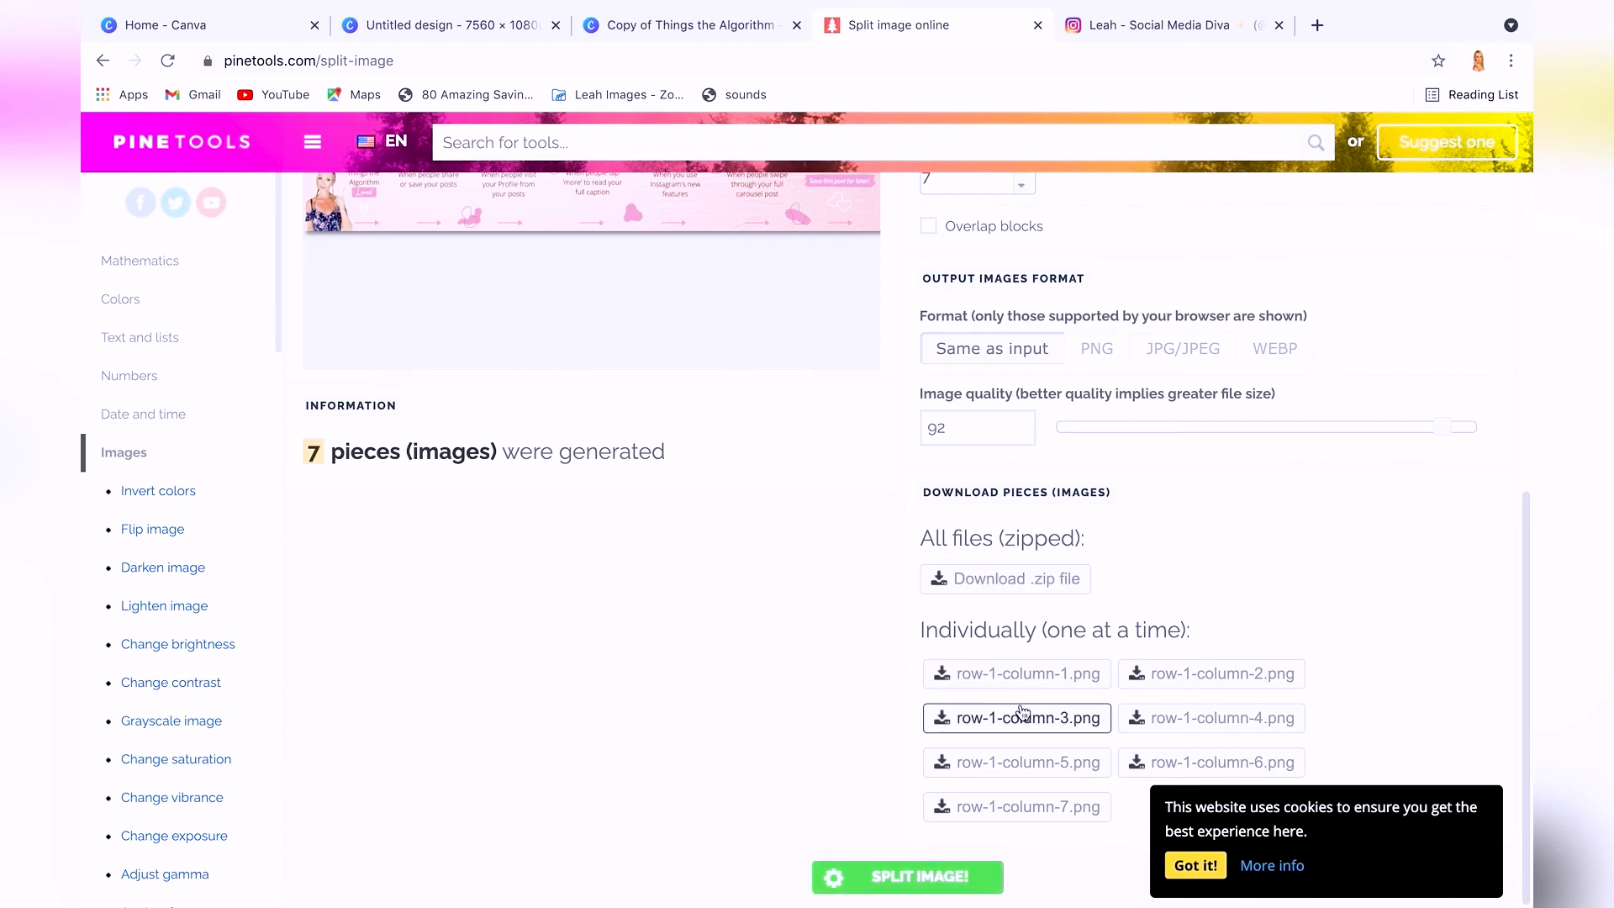
- Download all seven image pieces individually, from row-1-column-1.png to row-1-column-7.png
left_click(1014, 673)
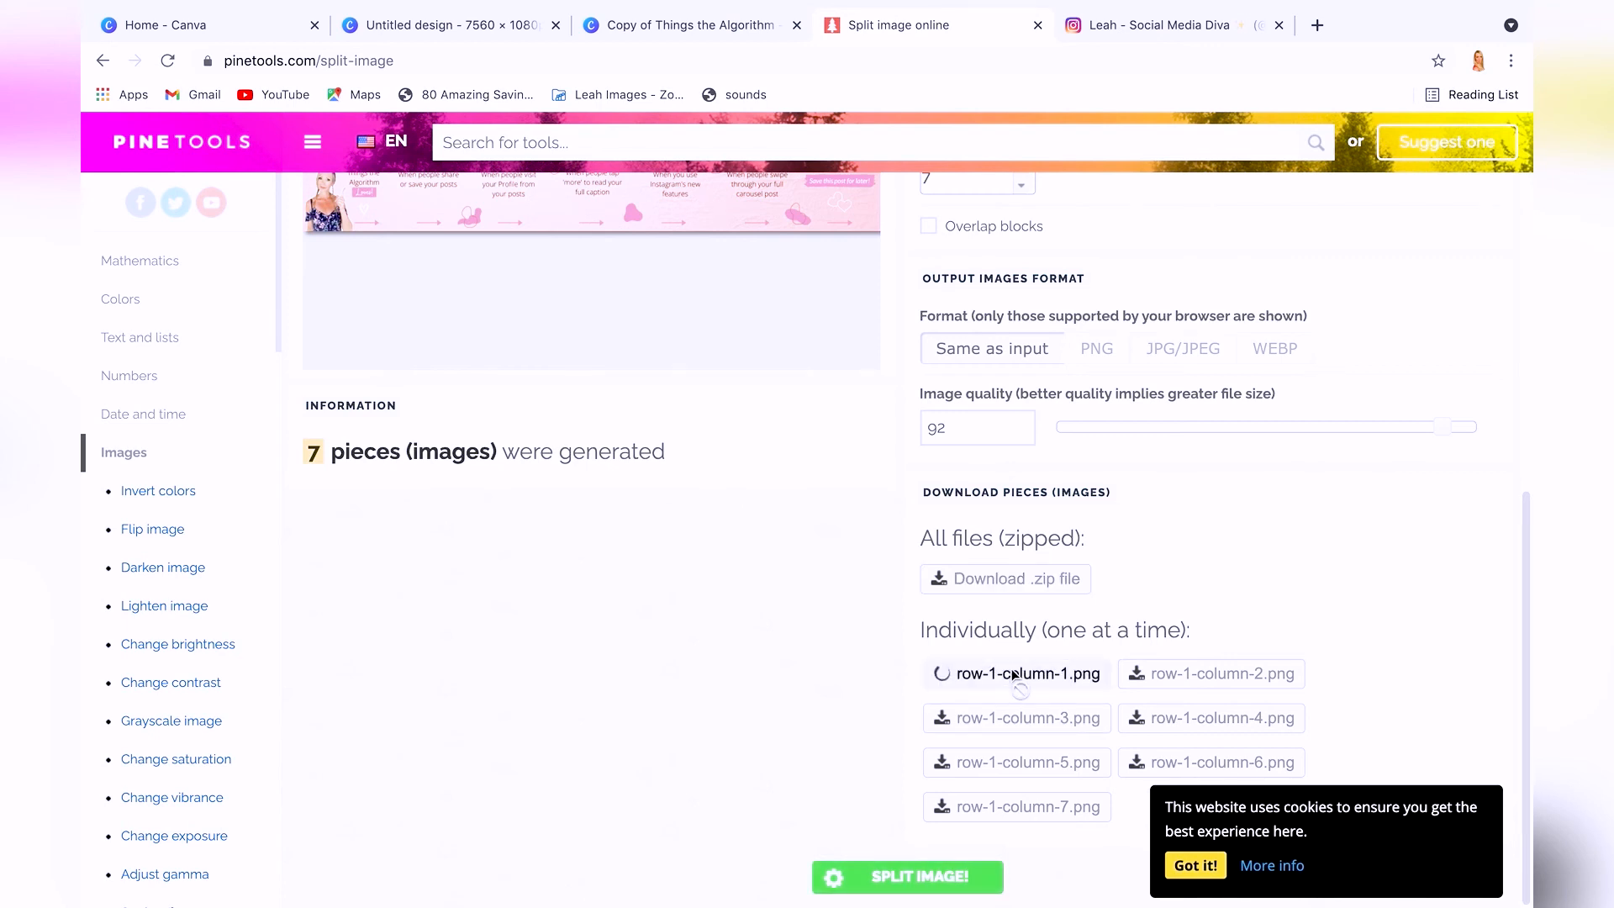
left_click(1162, 673)
left_click(1041, 732)
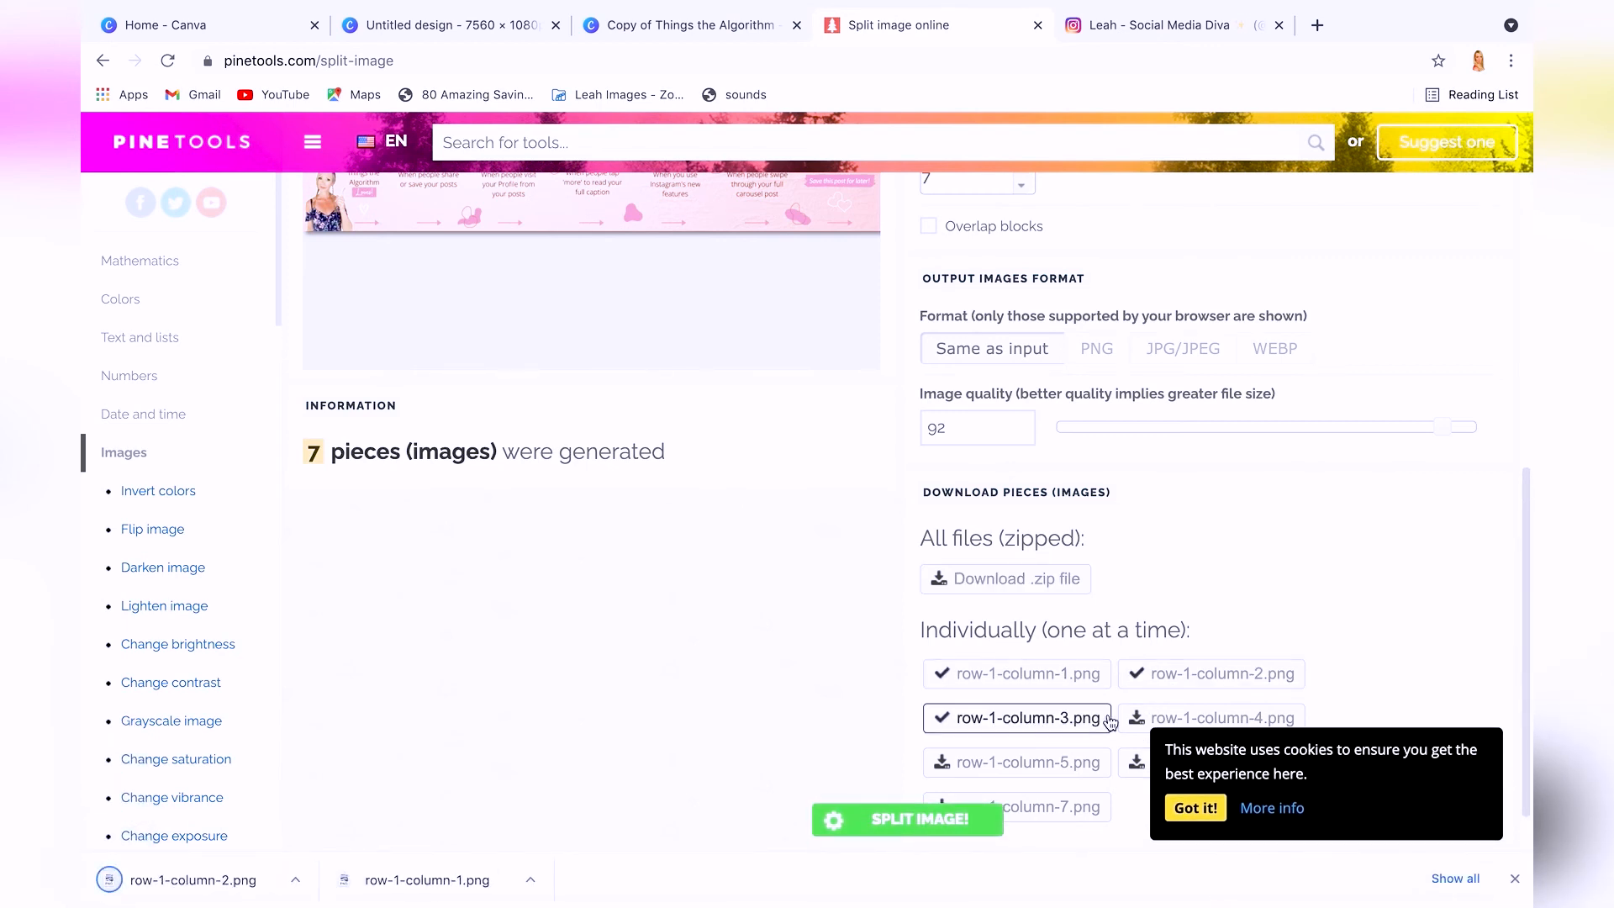
left_click(1172, 718)
left_click(1066, 763)
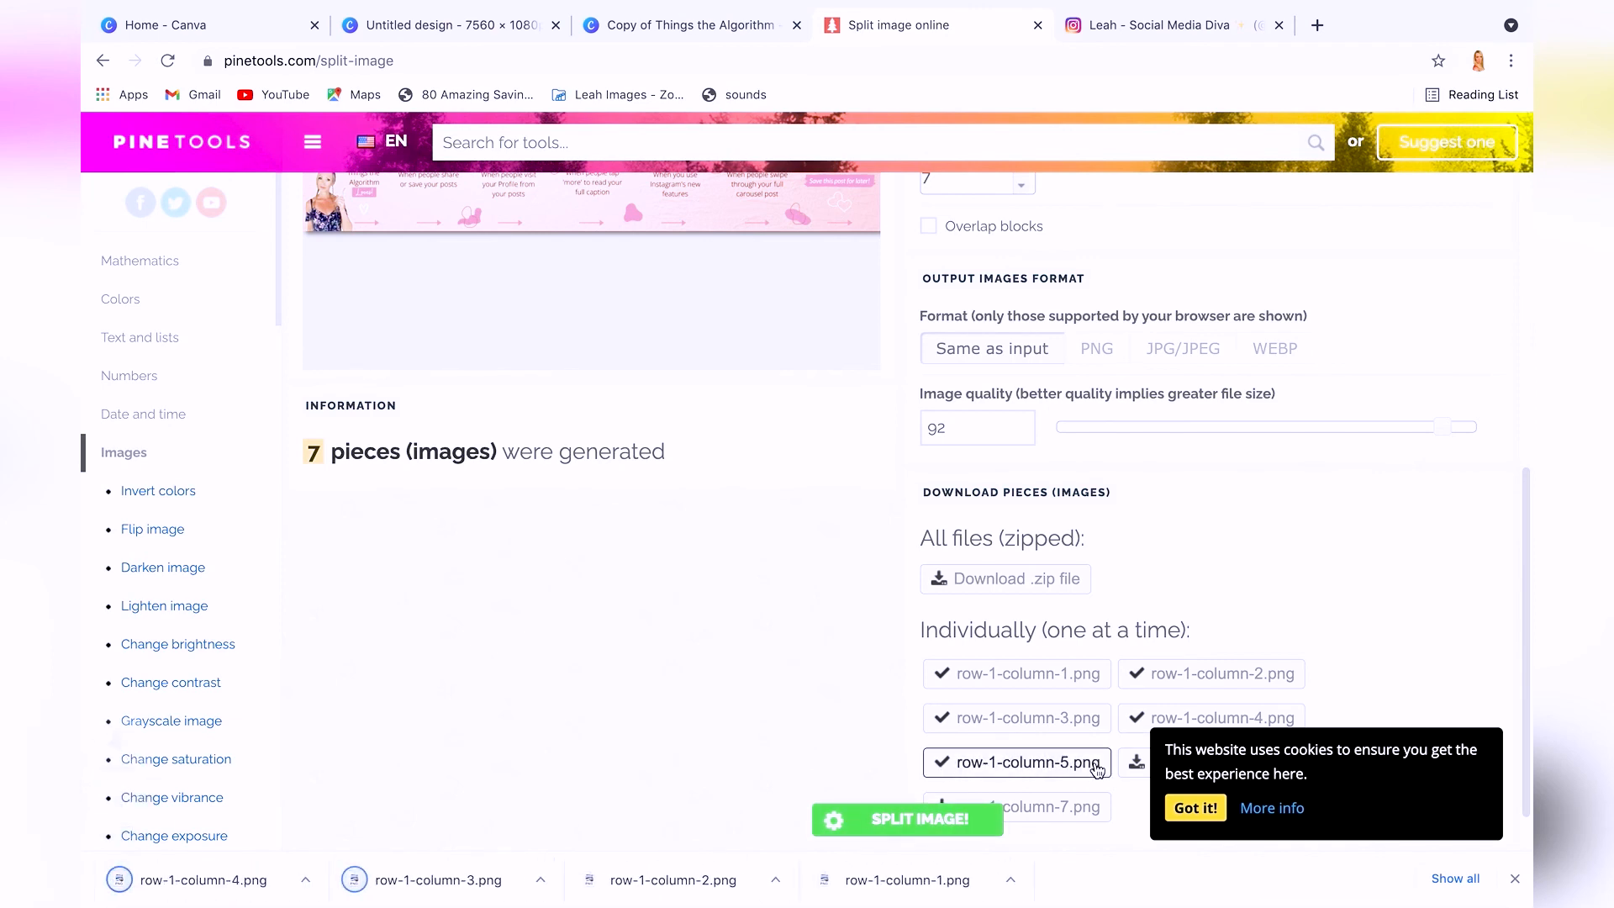
left_click(1137, 761)
left_click(1051, 806)
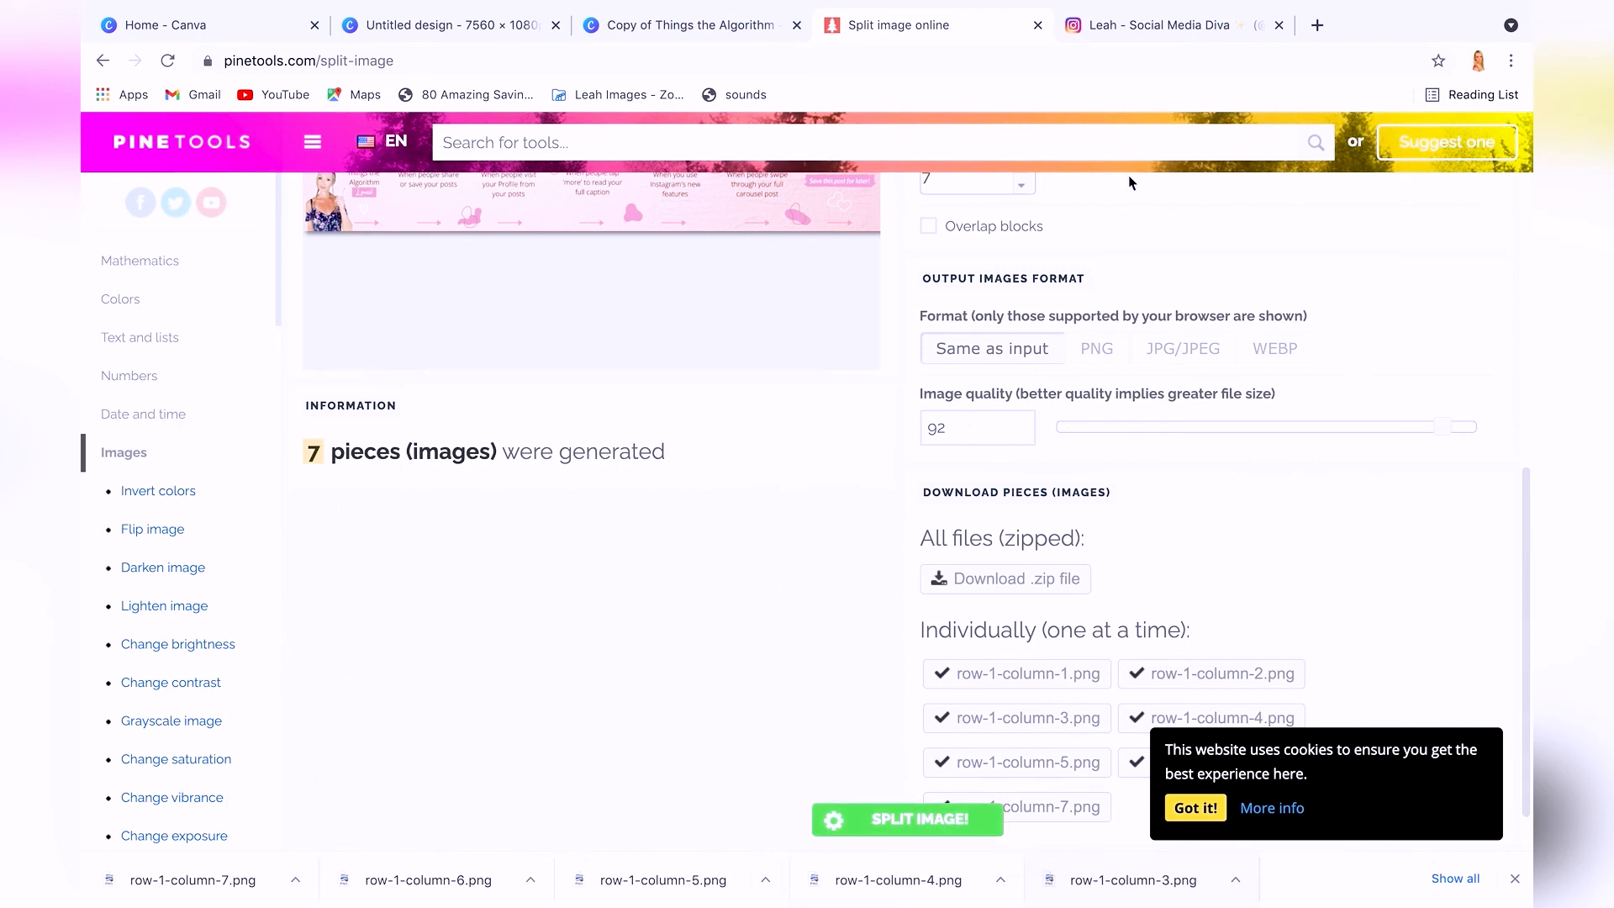
- Switch to the published Instagram post and go through its carousel slides, examining how the shapes continue from slide to slide
left_click(1154, 20)
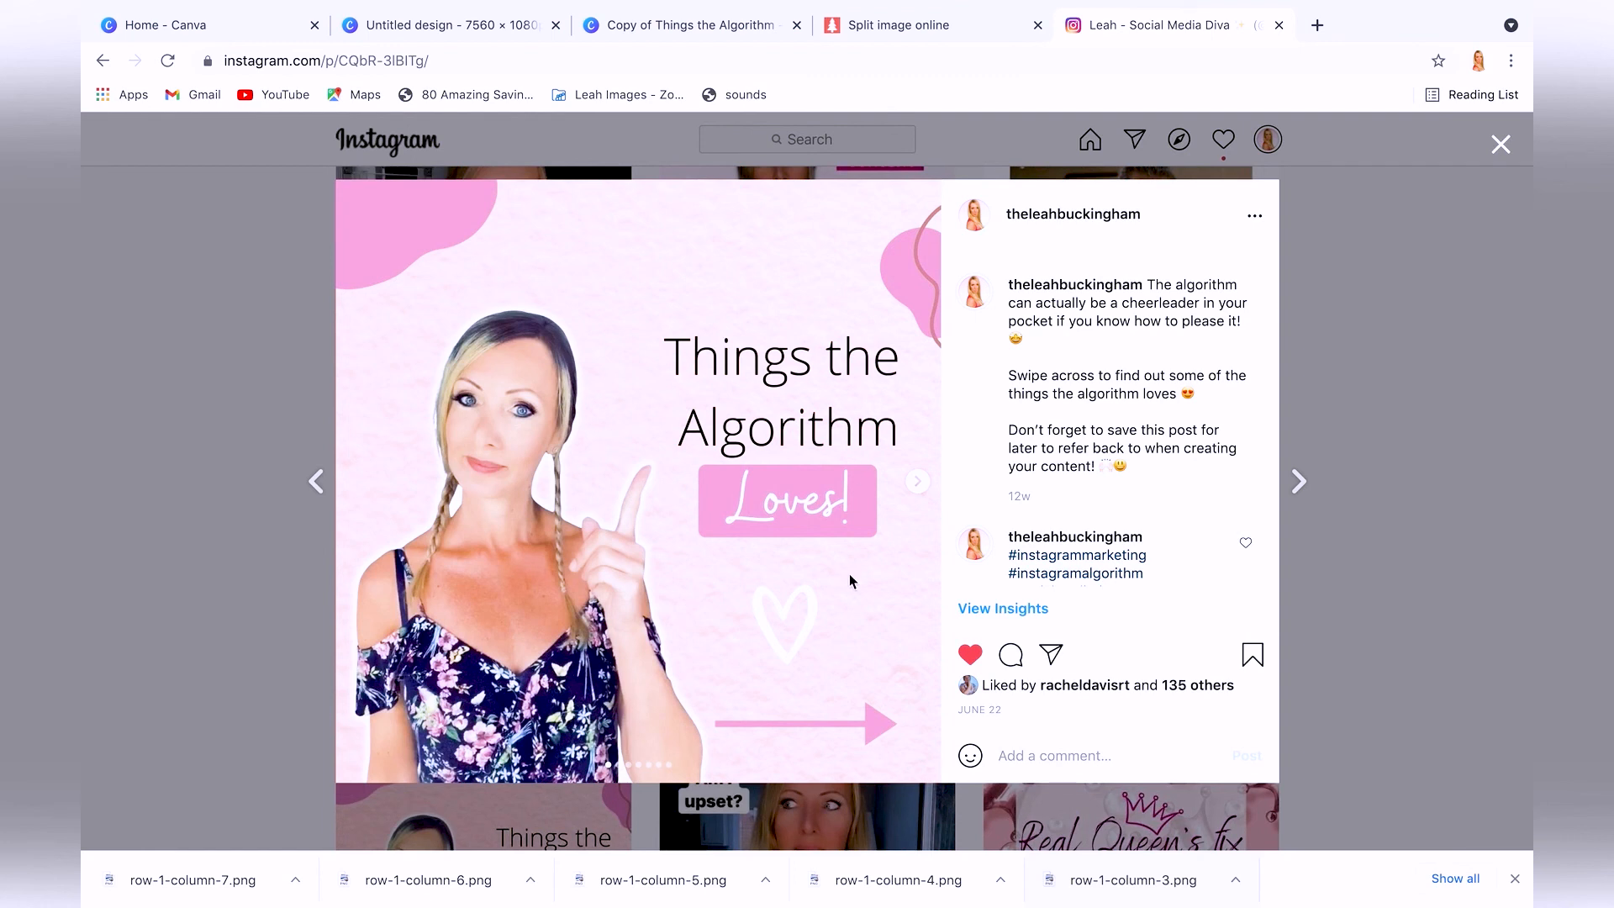
left_click(919, 483)
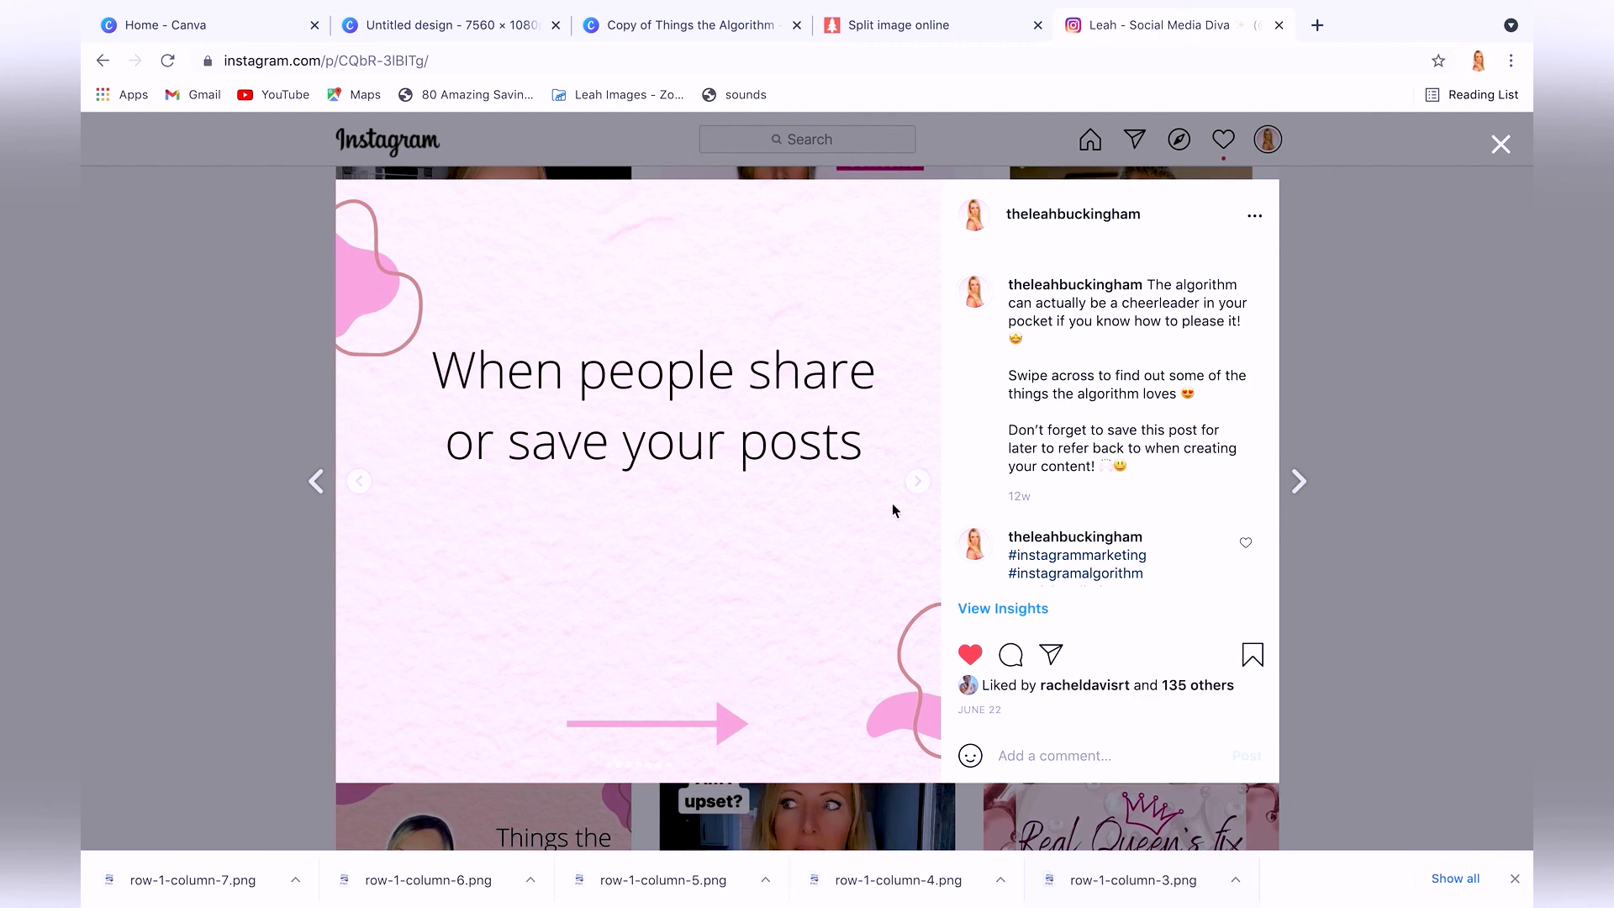
left_click(919, 493)
left_click(919, 493)
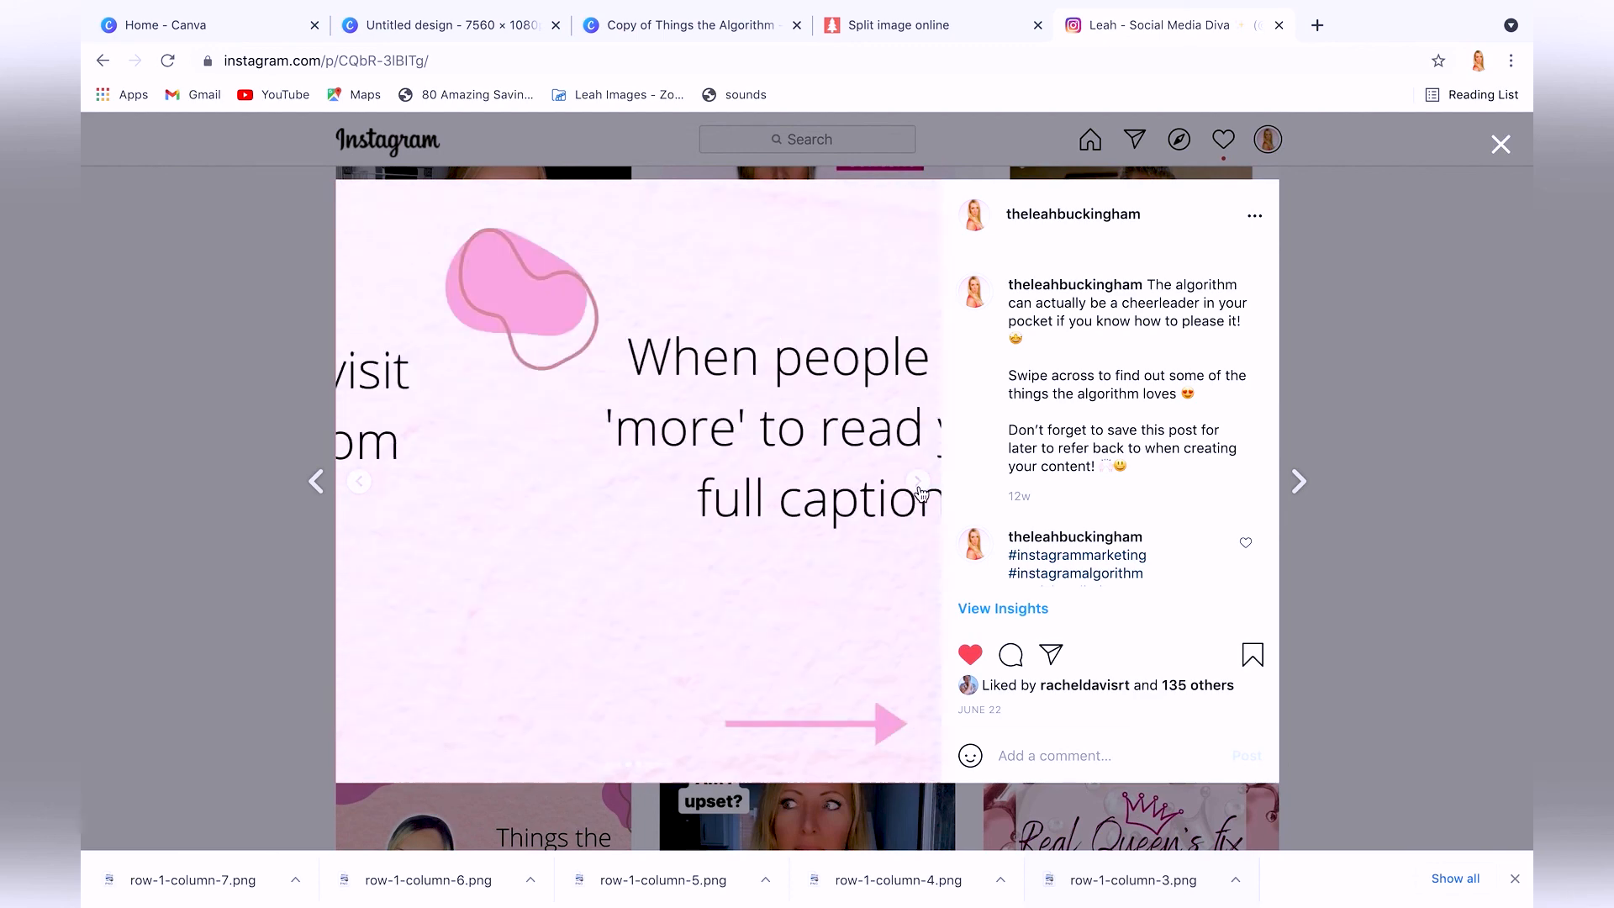
left_click(919, 493)
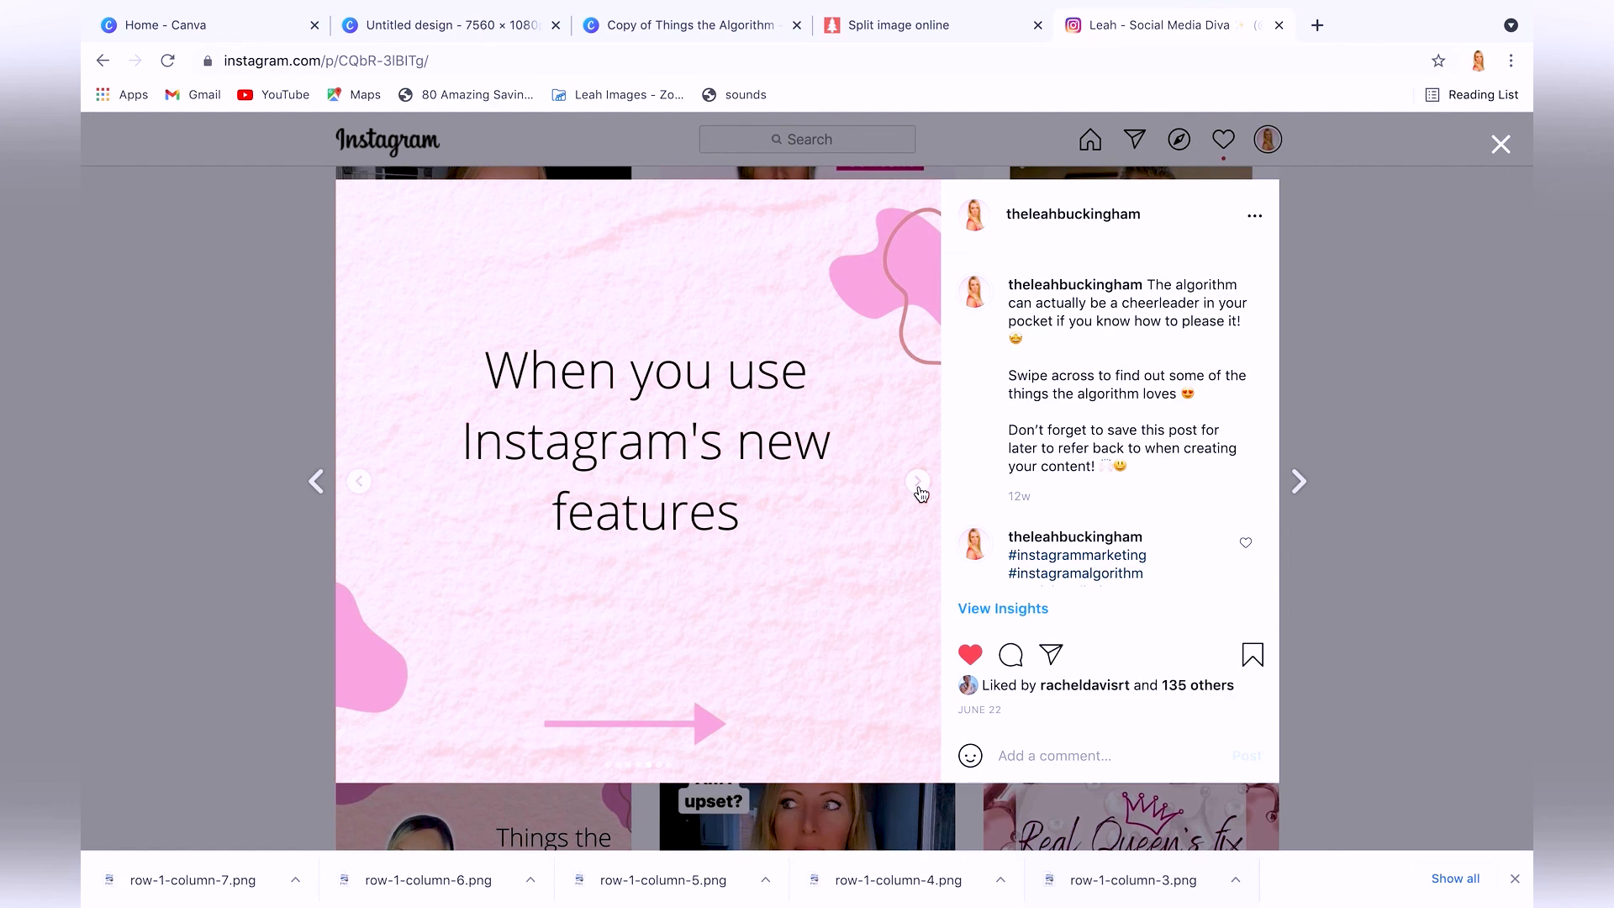
left_click(919, 492)
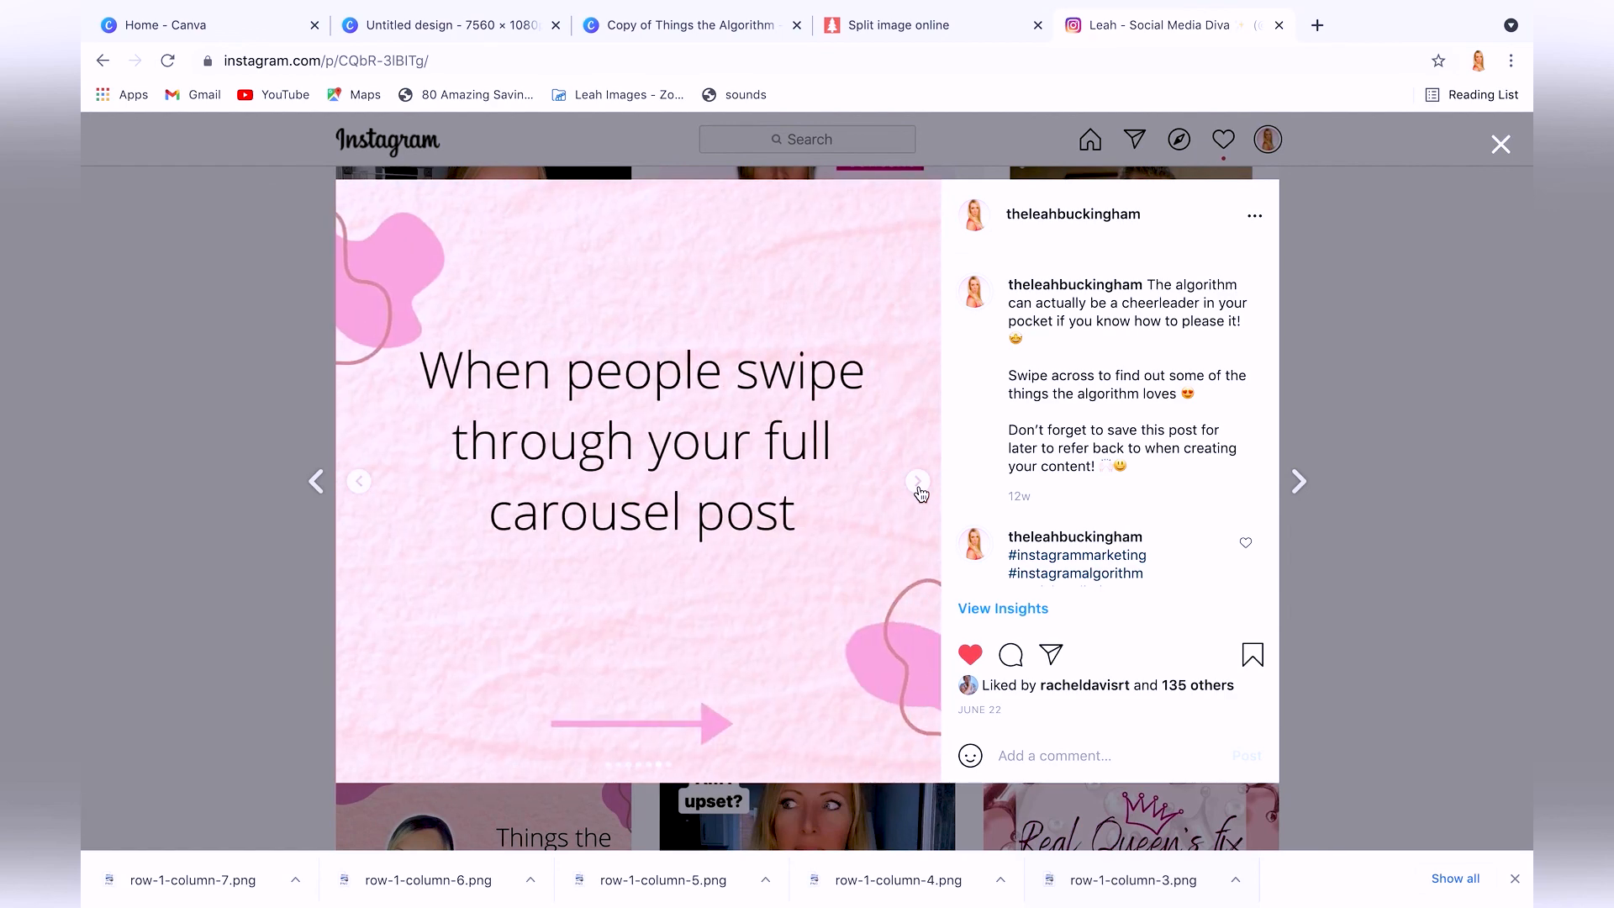